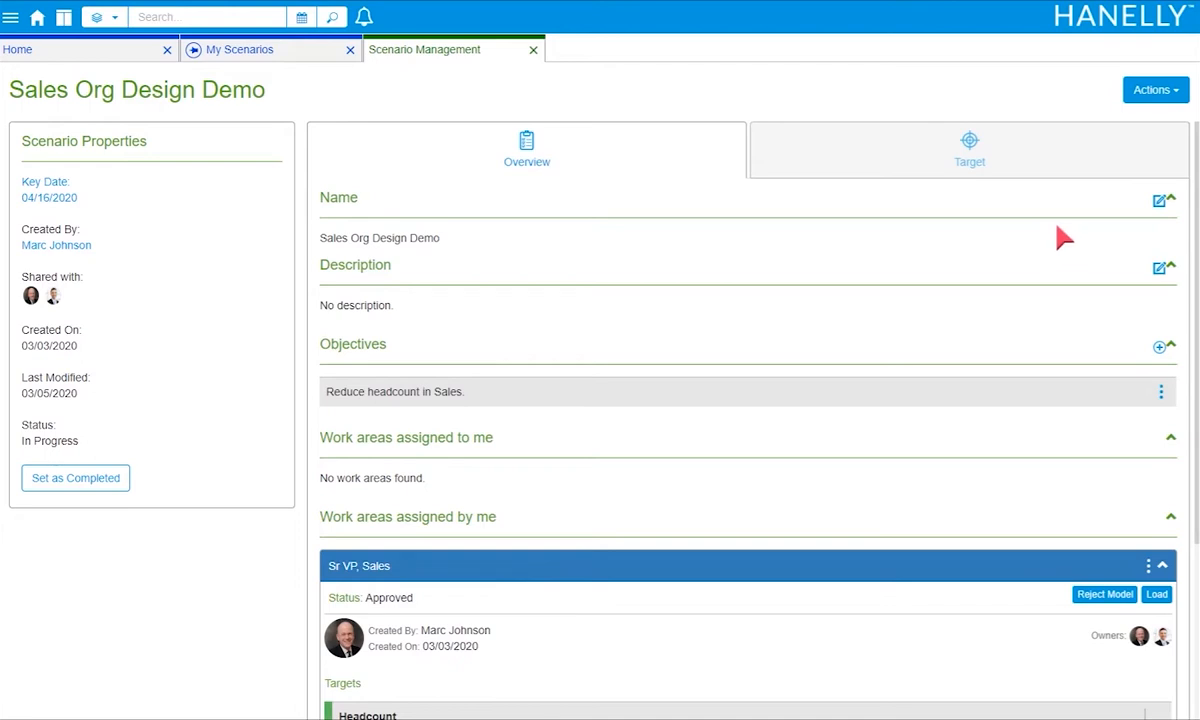
# Sync the Sales Org Design Demo scenario.
pyautogui.click(1173, 92)
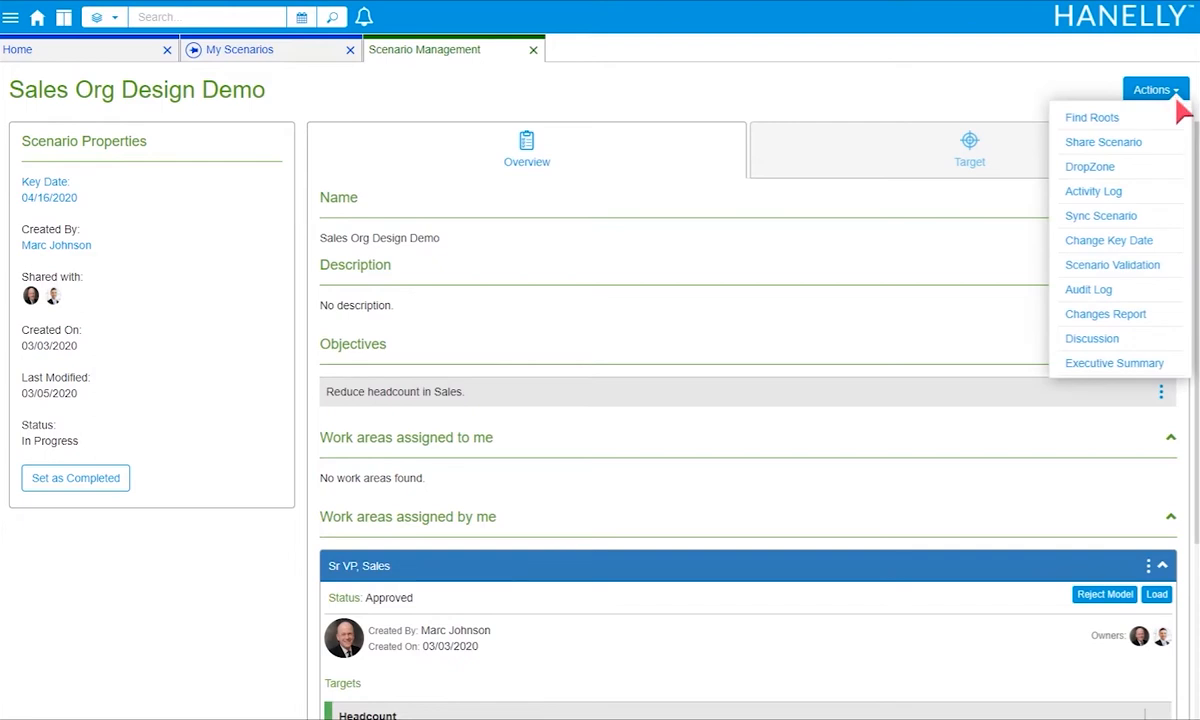
pyautogui.click(1168, 220)
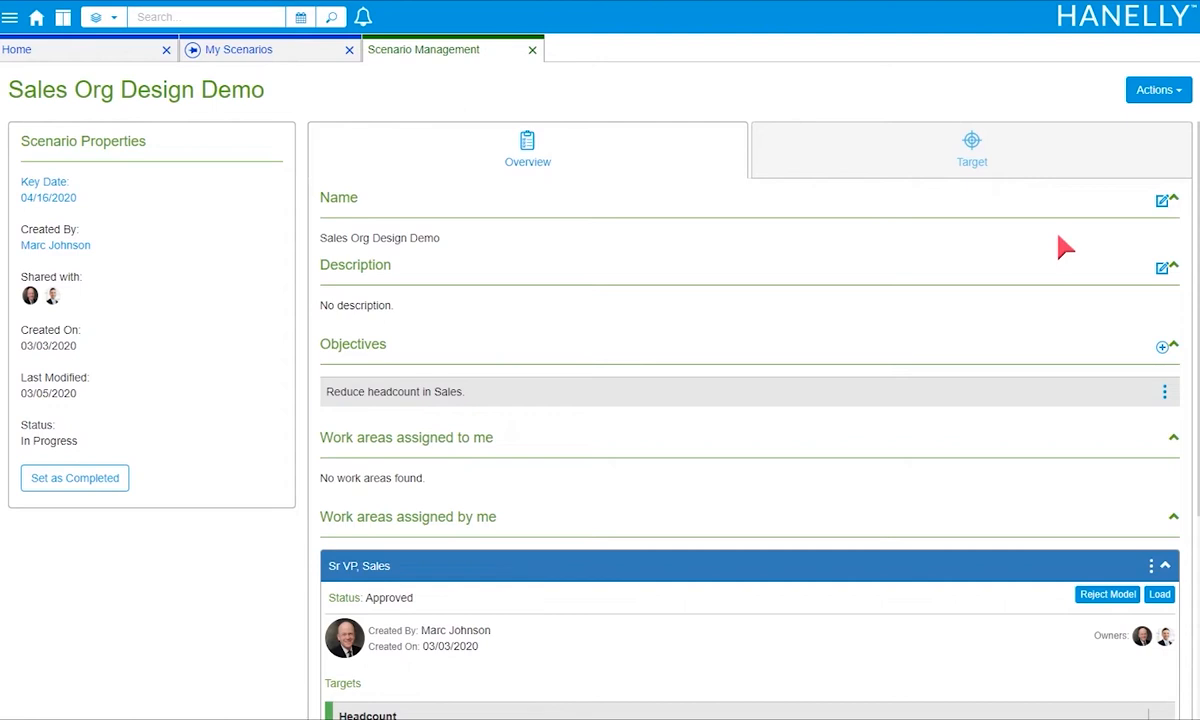
# Validate the scenario and view the items flagged by the rule on positions outside of the position reporting structure.
pyautogui.click(1179, 96)
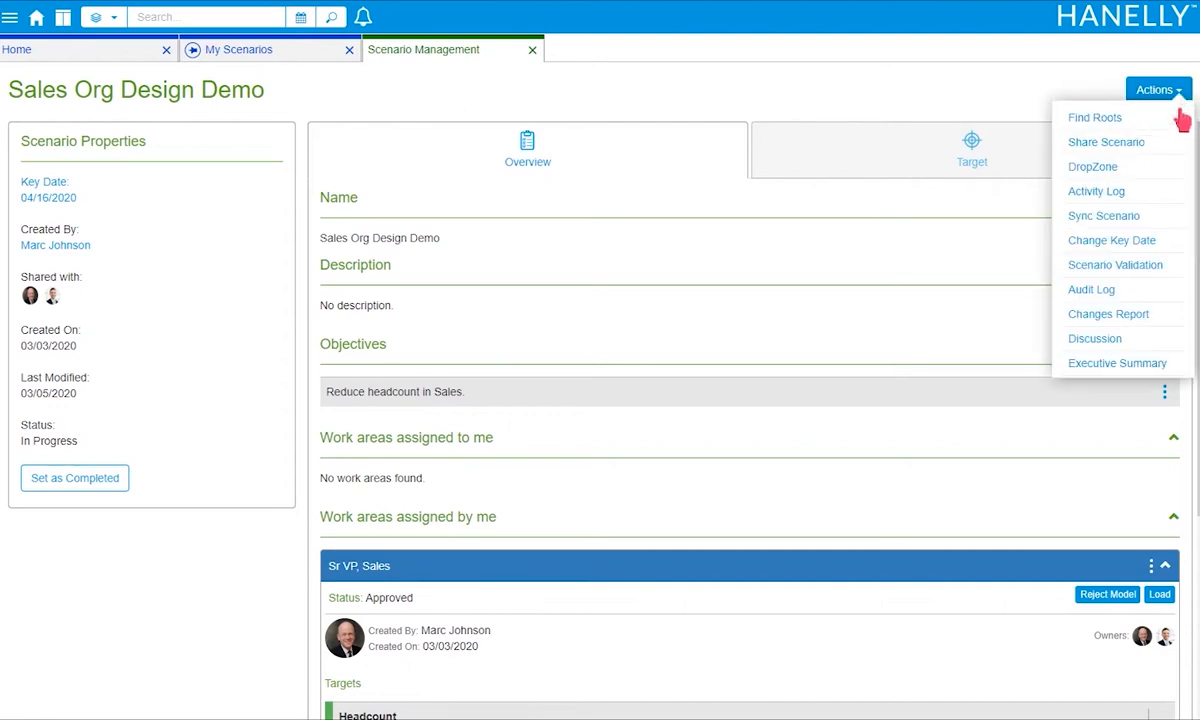
pyautogui.click(1150, 266)
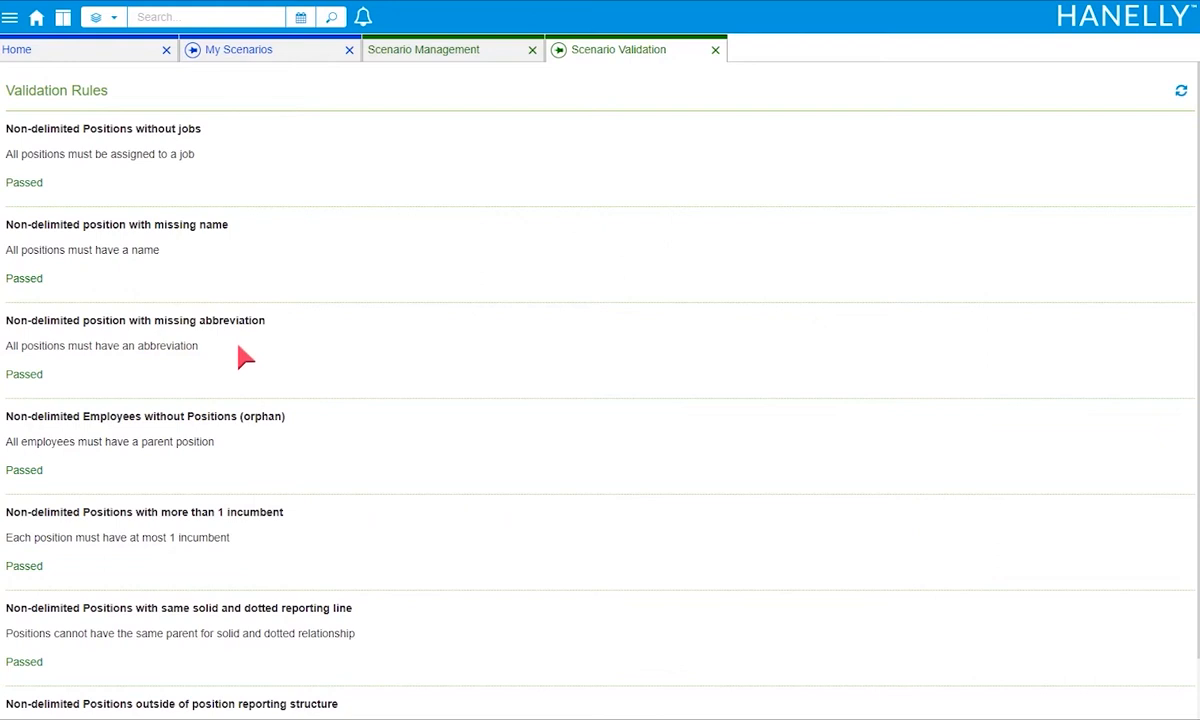
pyautogui.scroll(-1, 240, 350)
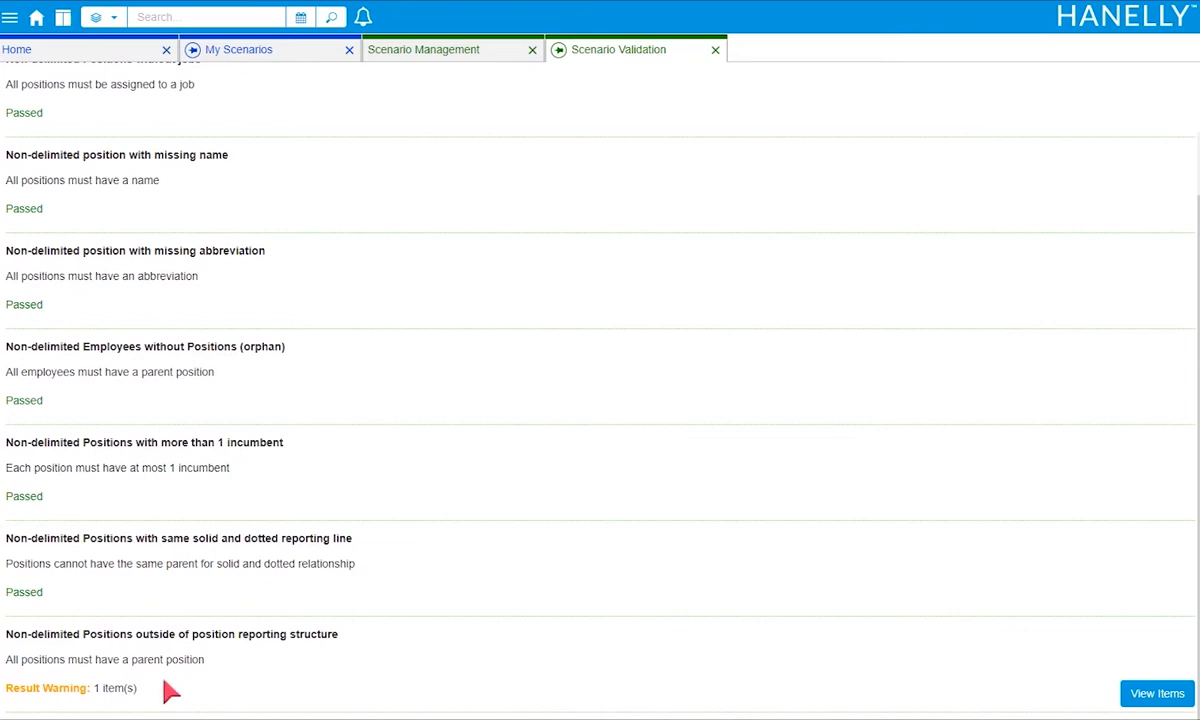
pyautogui.click(1150, 697)
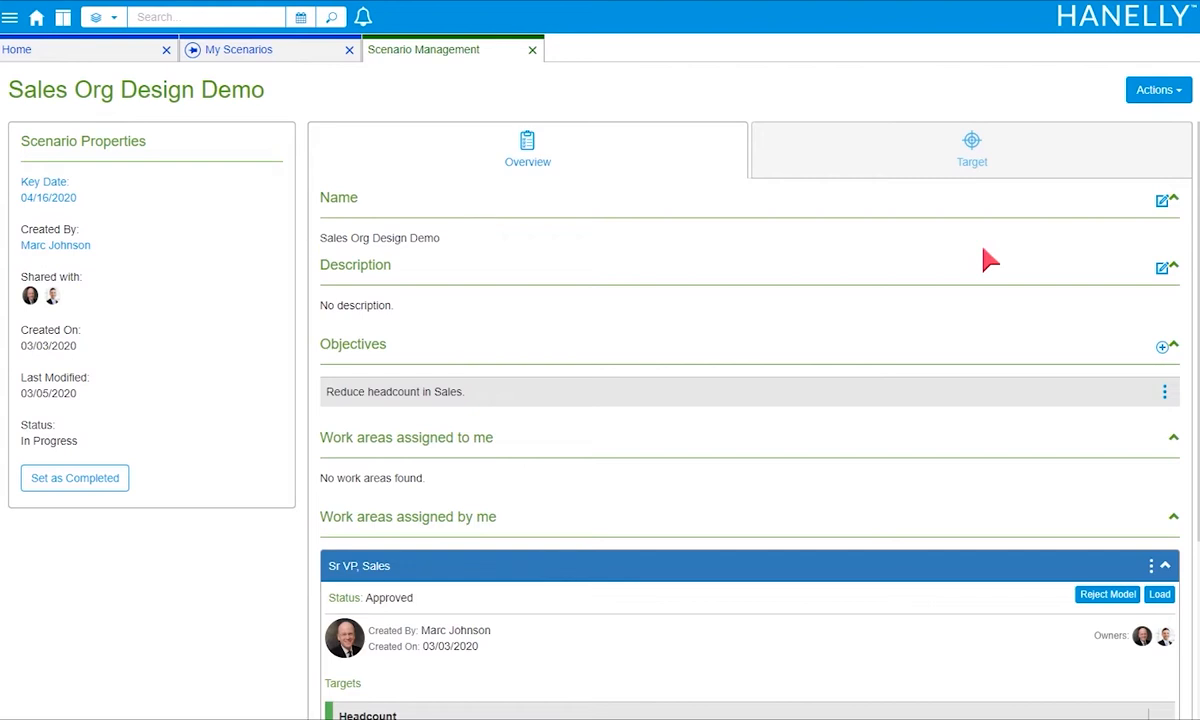
# Open the scenario's DropZone and place it in a second pane beside Scenario Management.
pyautogui.click(1170, 98)
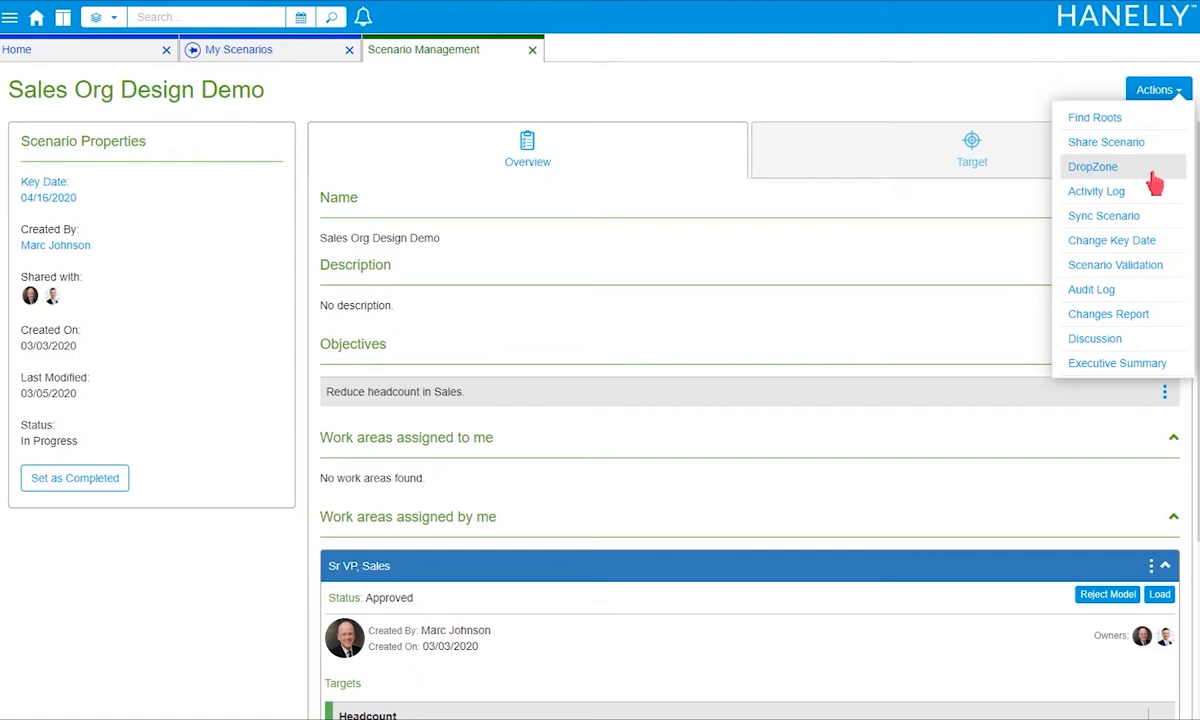
pyautogui.click(1100, 167)
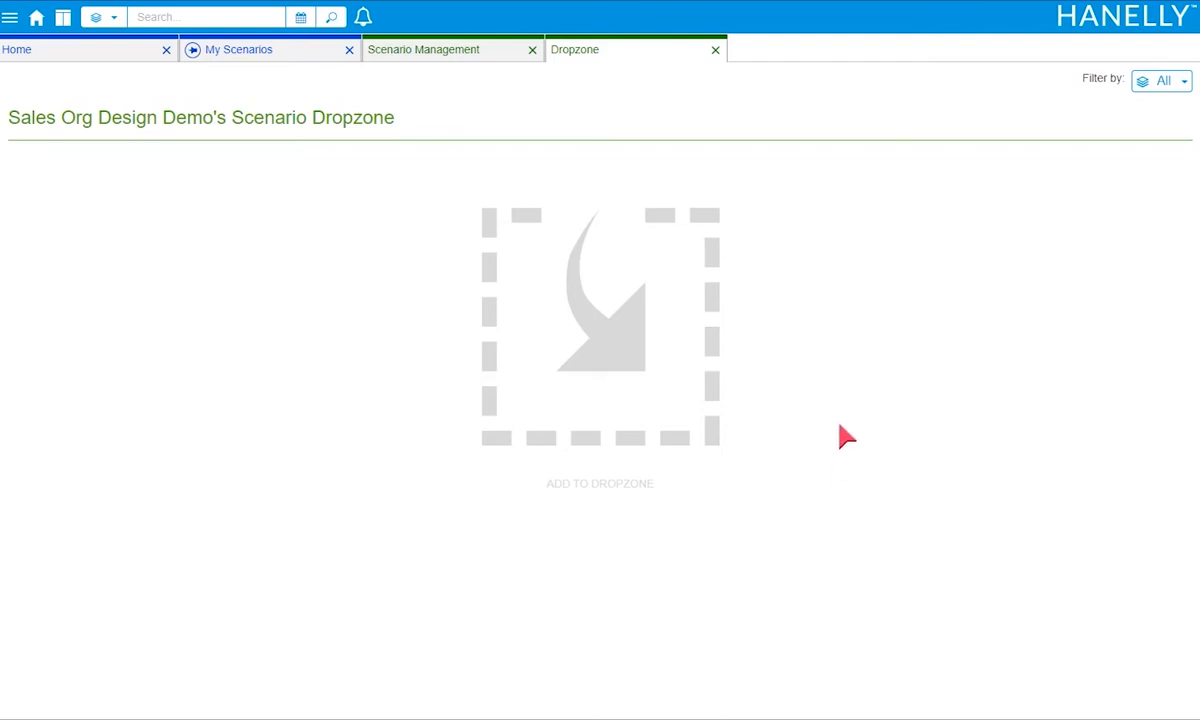
pyautogui.click(63, 18)
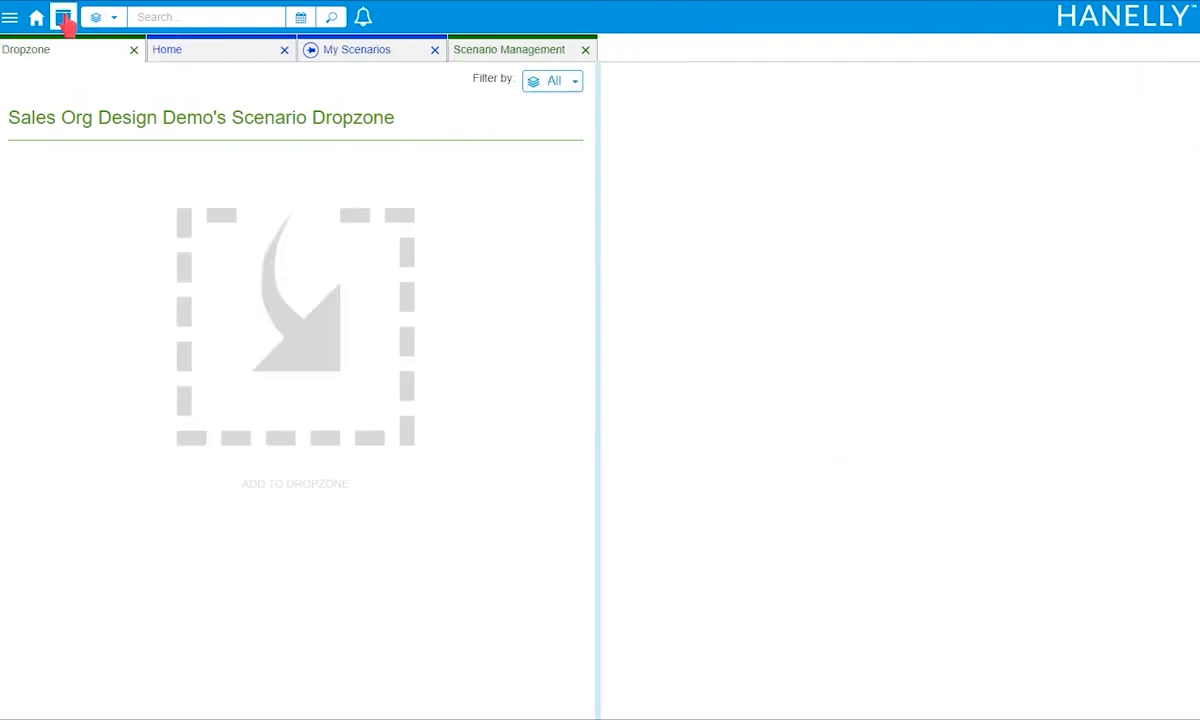
pyautogui.moveTo(75, 54); pyautogui.dragTo(741, 57)
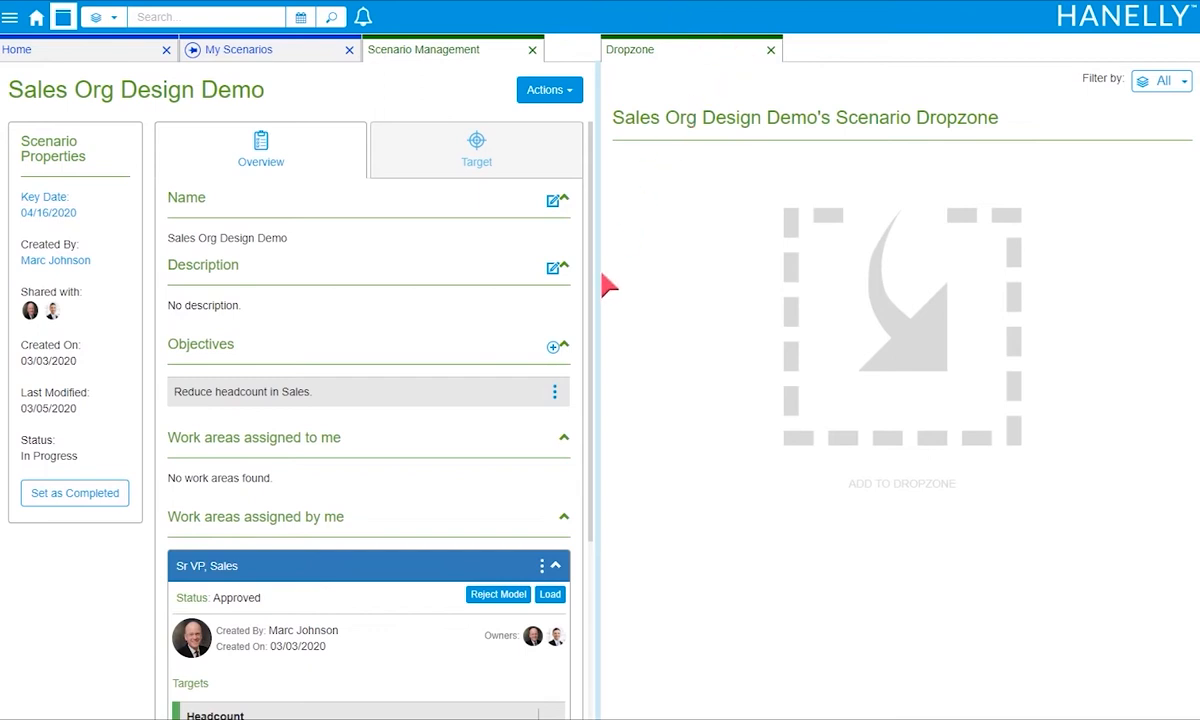
# Load the Sr VP, Sales work area and add both Sr. Manager, Global Sales positions from its chart to the Dropzone.
pyautogui.click(551, 597)
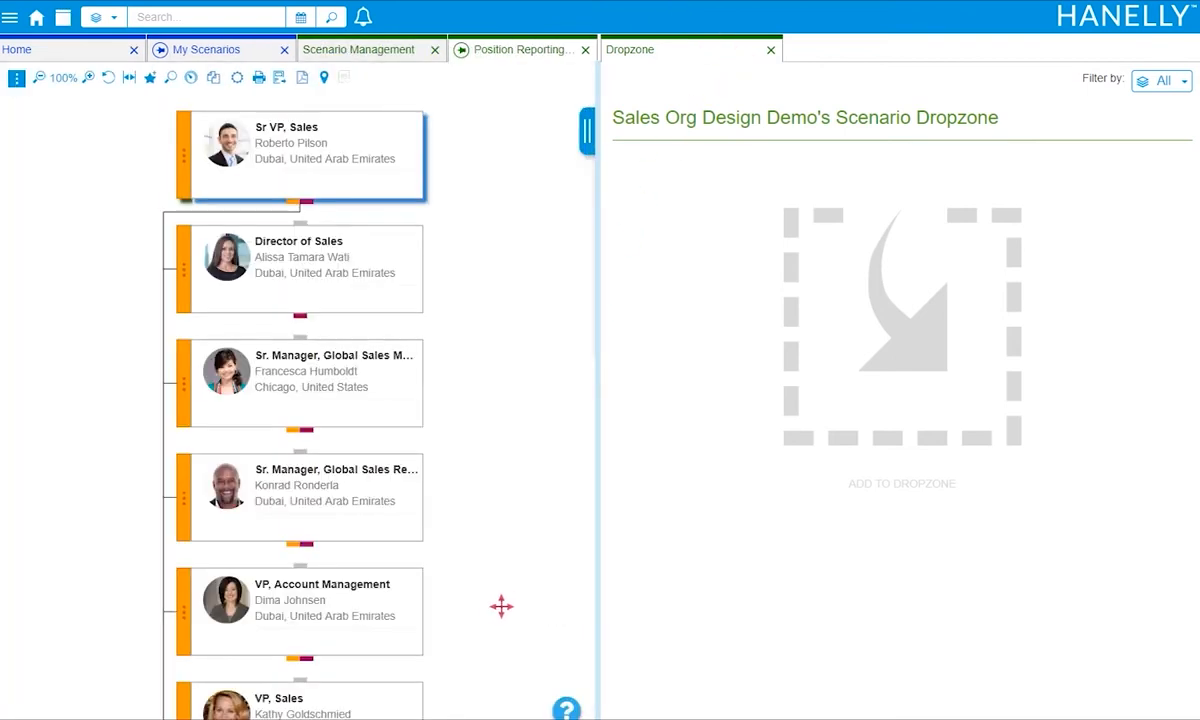
pyautogui.moveTo(497, 592); pyautogui.dragTo(501, 437)
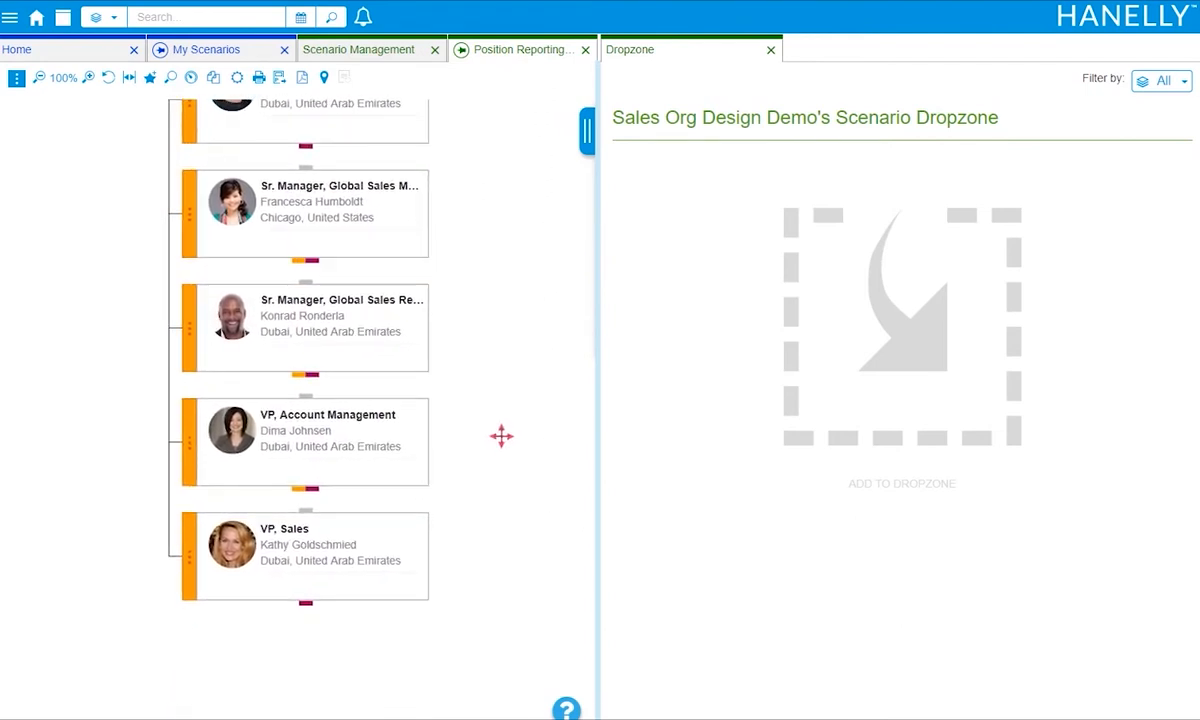
pyautogui.click(188, 219)
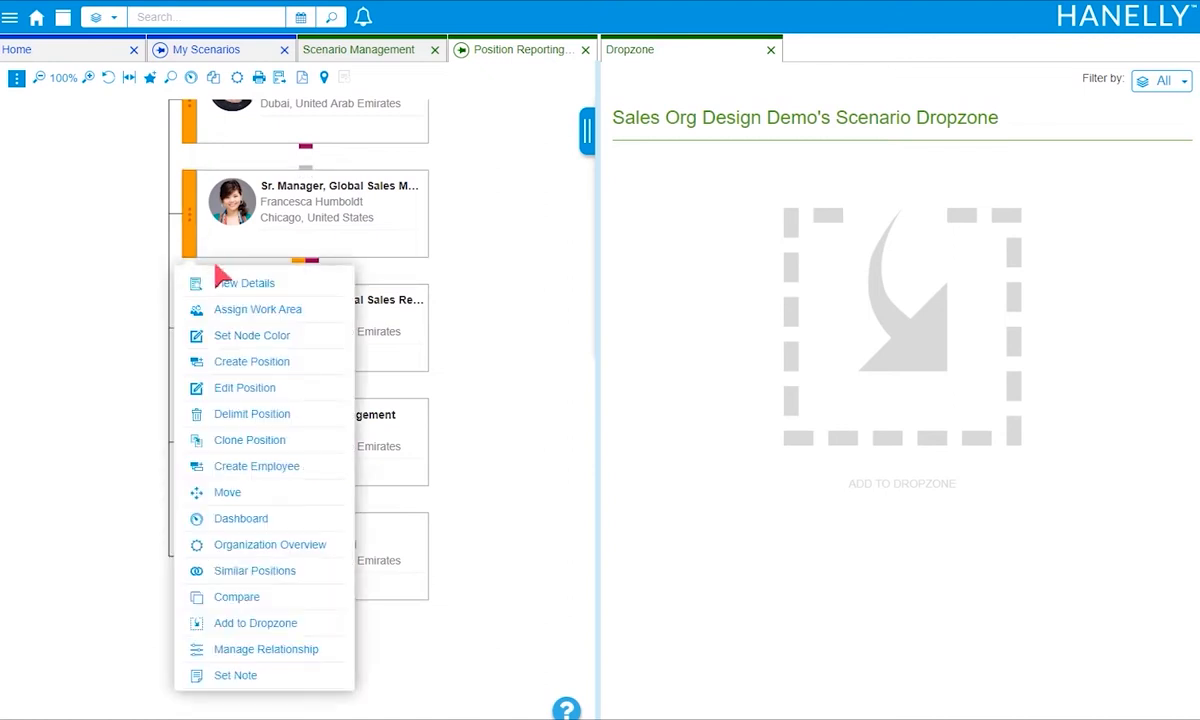
pyautogui.click(256, 623)
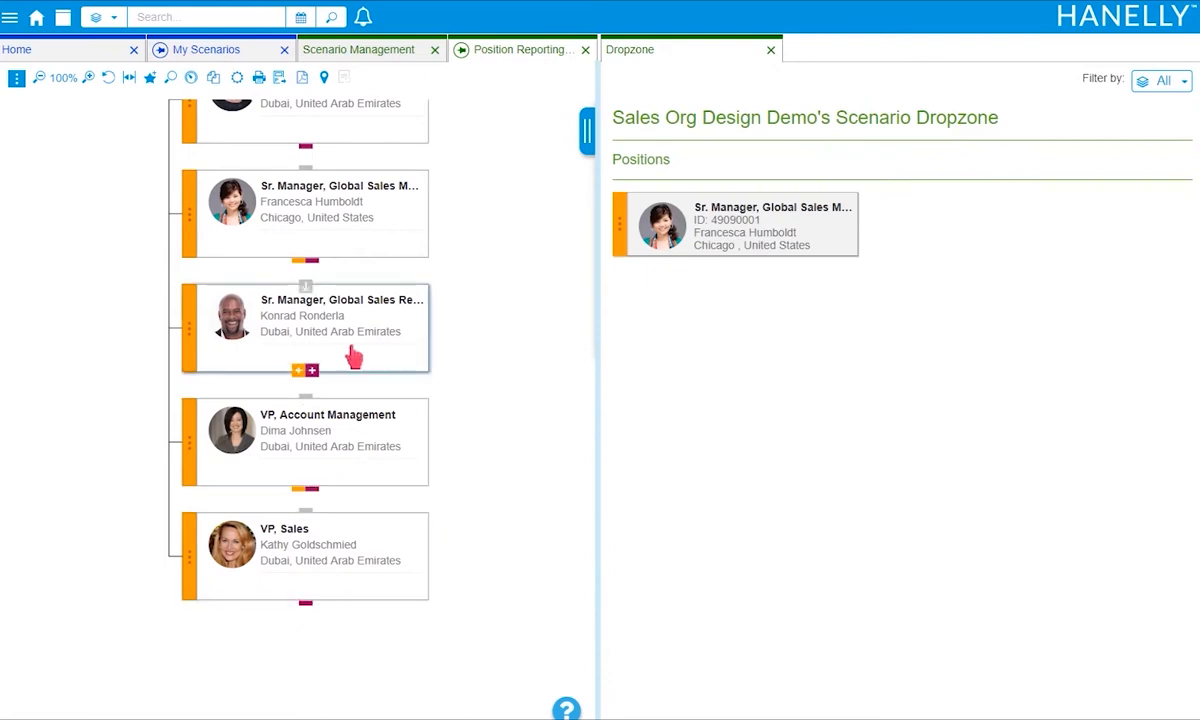
pyautogui.moveTo(427, 342); pyautogui.dragTo(785, 329)
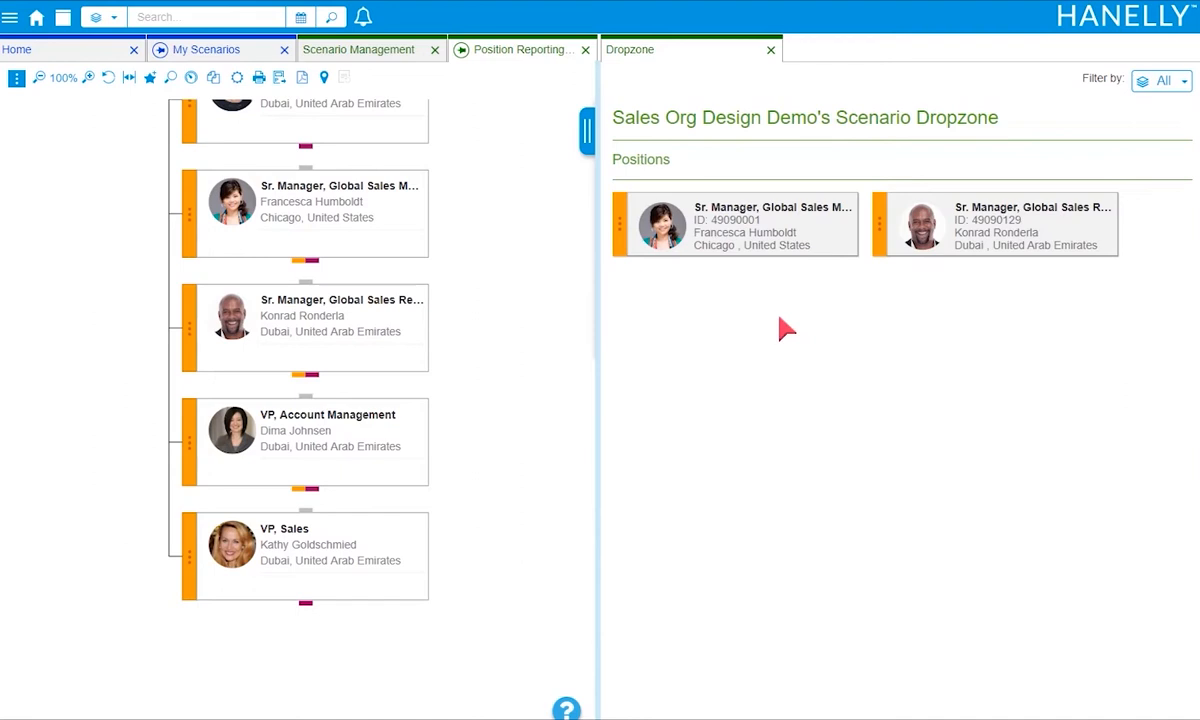
# Share the Sr. Manager, Global Sales Reps position in the Dropzone with the employee who is VP, Account Management.
pyautogui.click(882, 236)
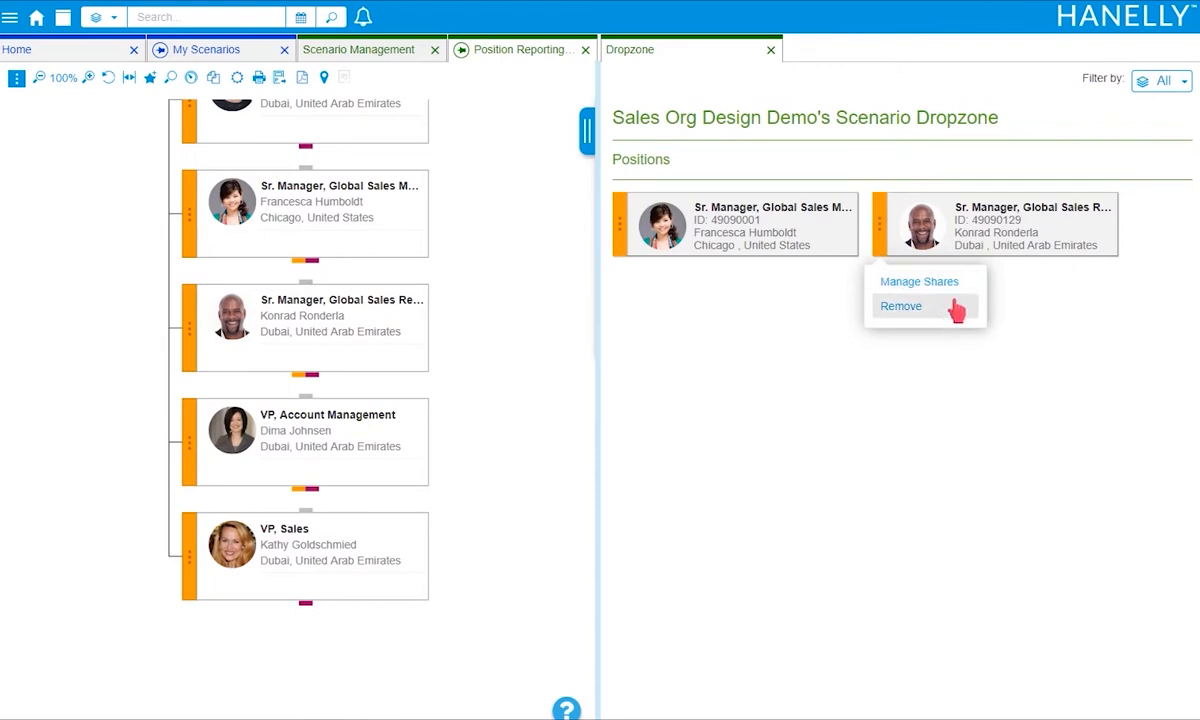
pyautogui.click(920, 282)
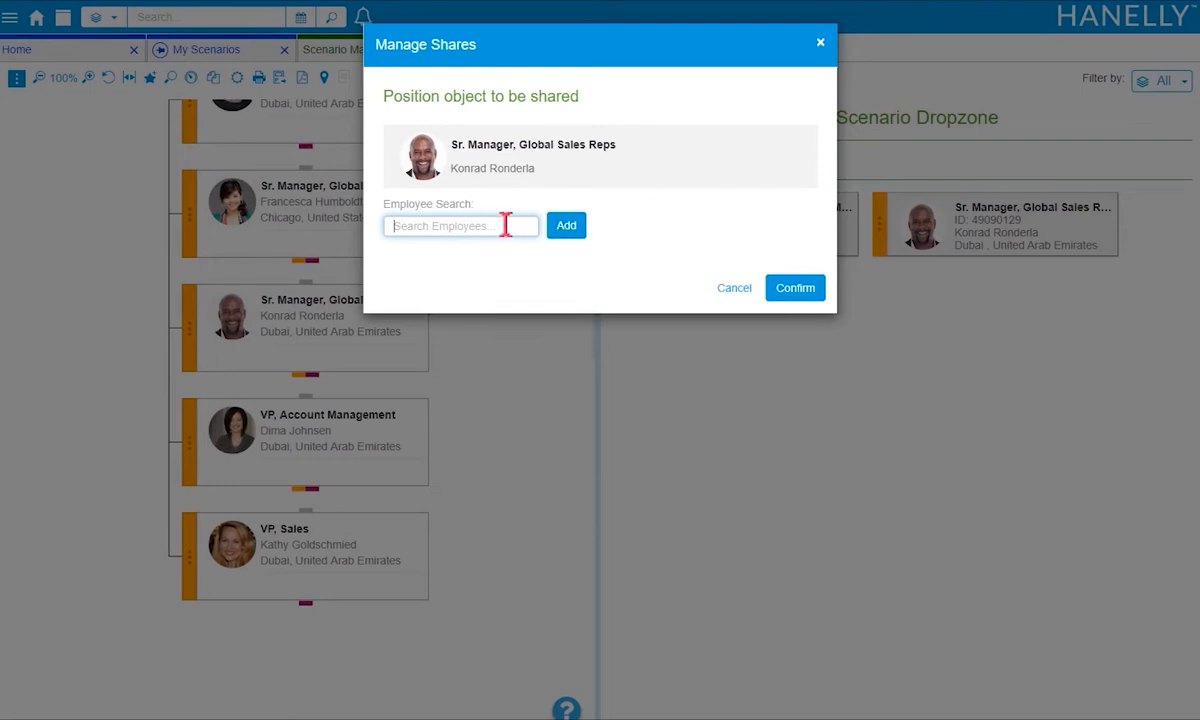
pyautogui.write('dima')
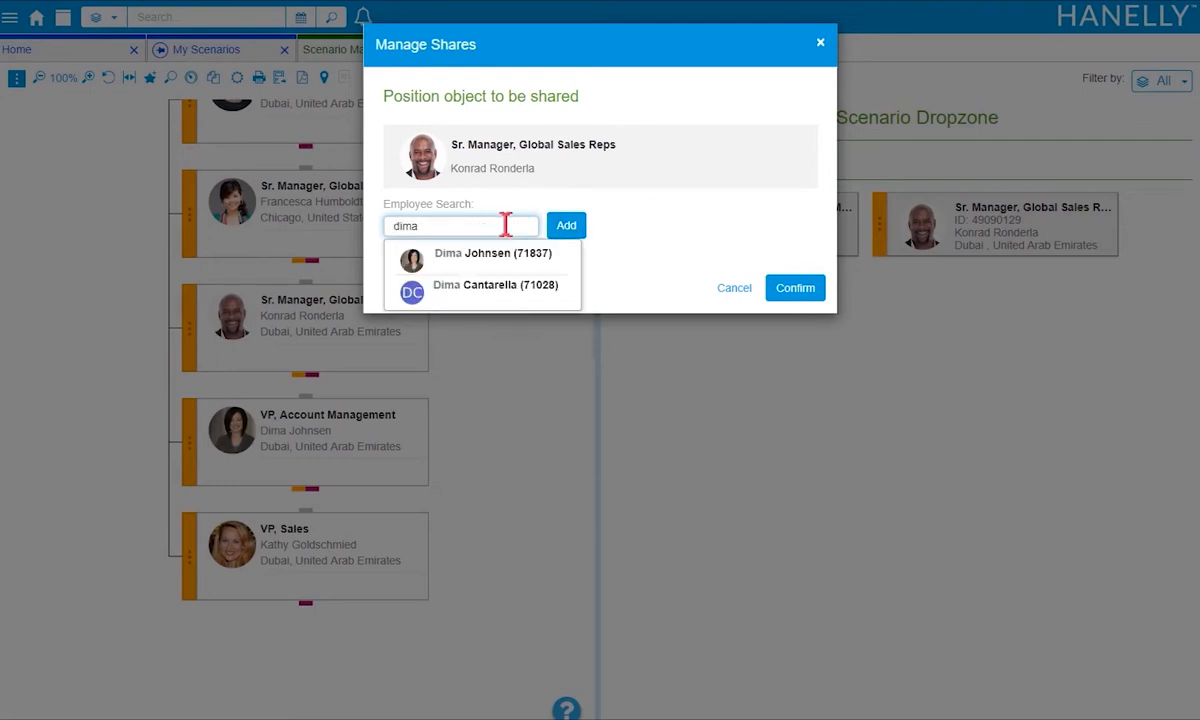
pyautogui.click(498, 258)
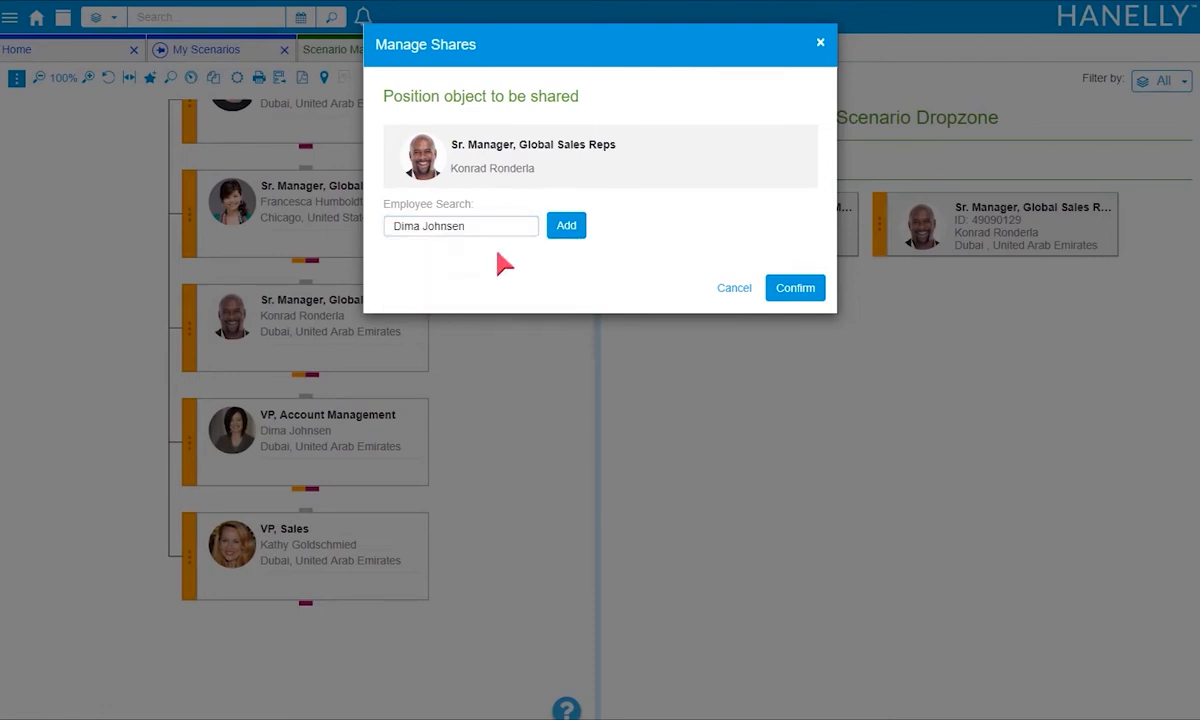
pyautogui.click(568, 226)
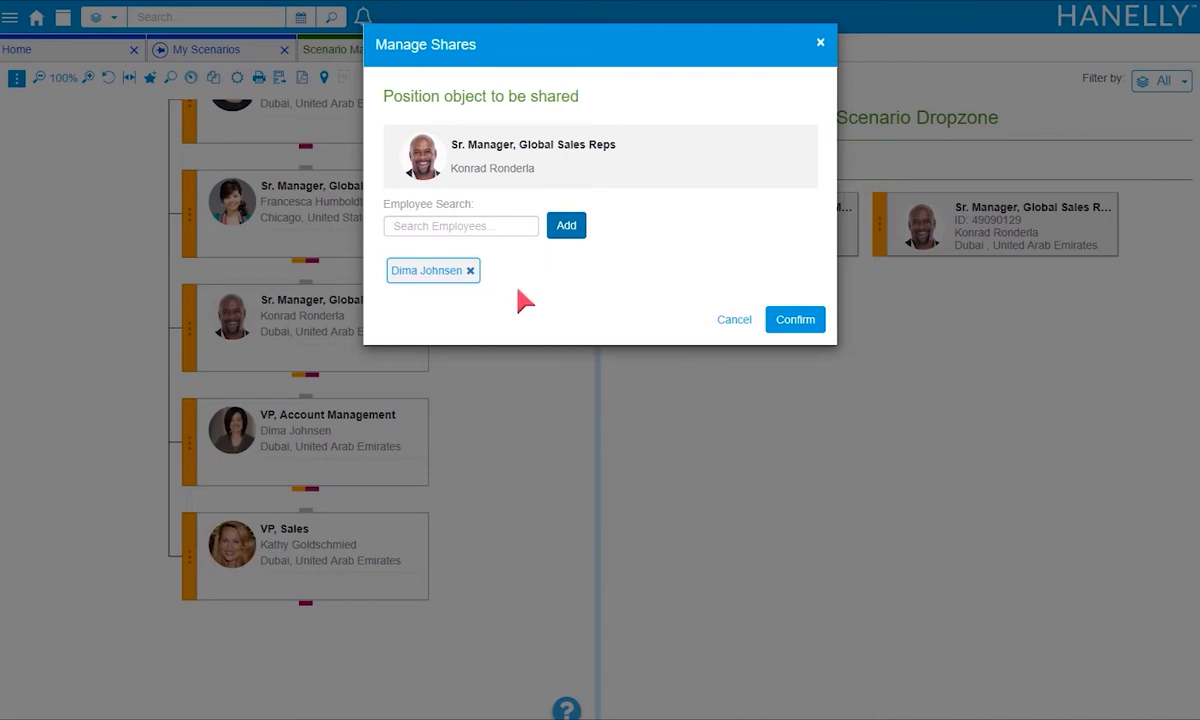
pyautogui.click(794, 322)
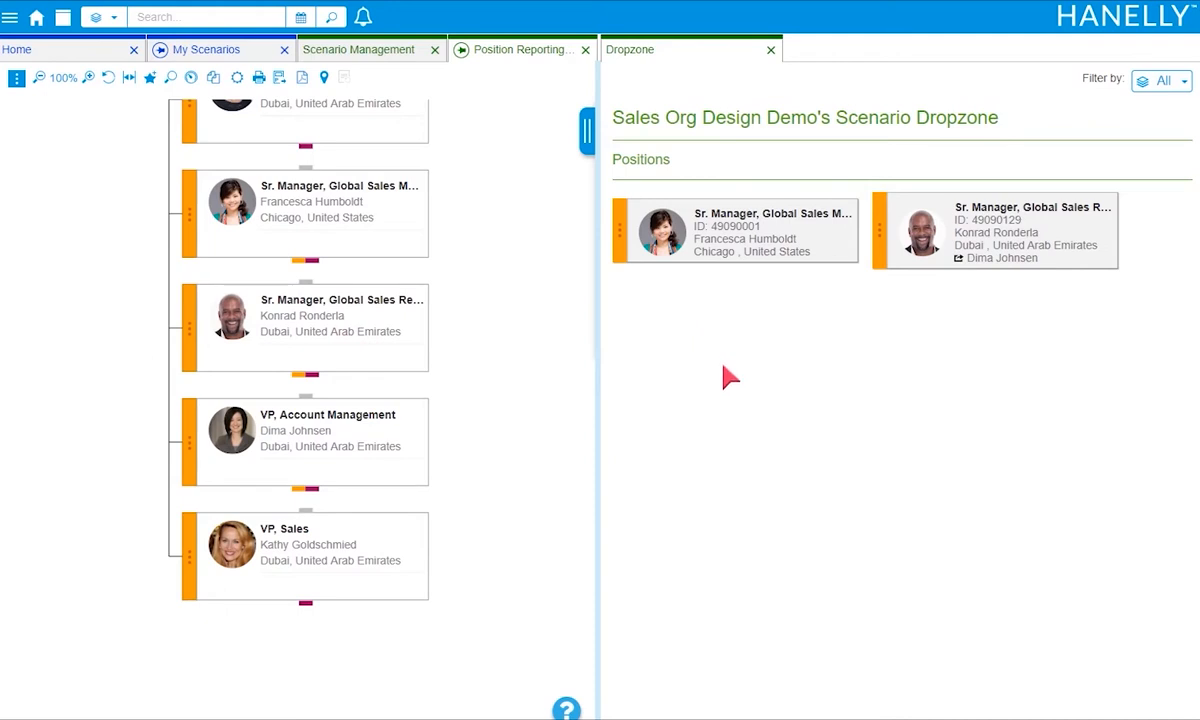
pyautogui.moveTo(707, 260); pyautogui.dragTo(702, 299)
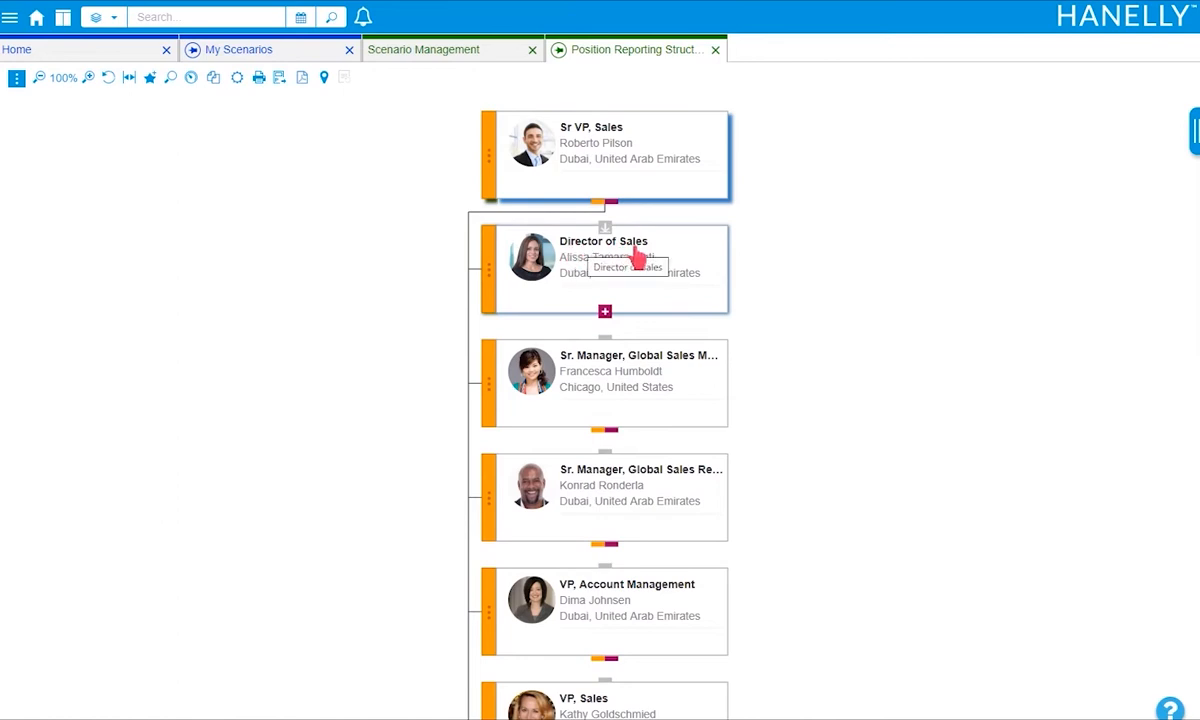
# Create a position named Manager (Demo) with abbreviation MANA under the Director of Sales, continuing to its full edit form.
pyautogui.click(489, 269)
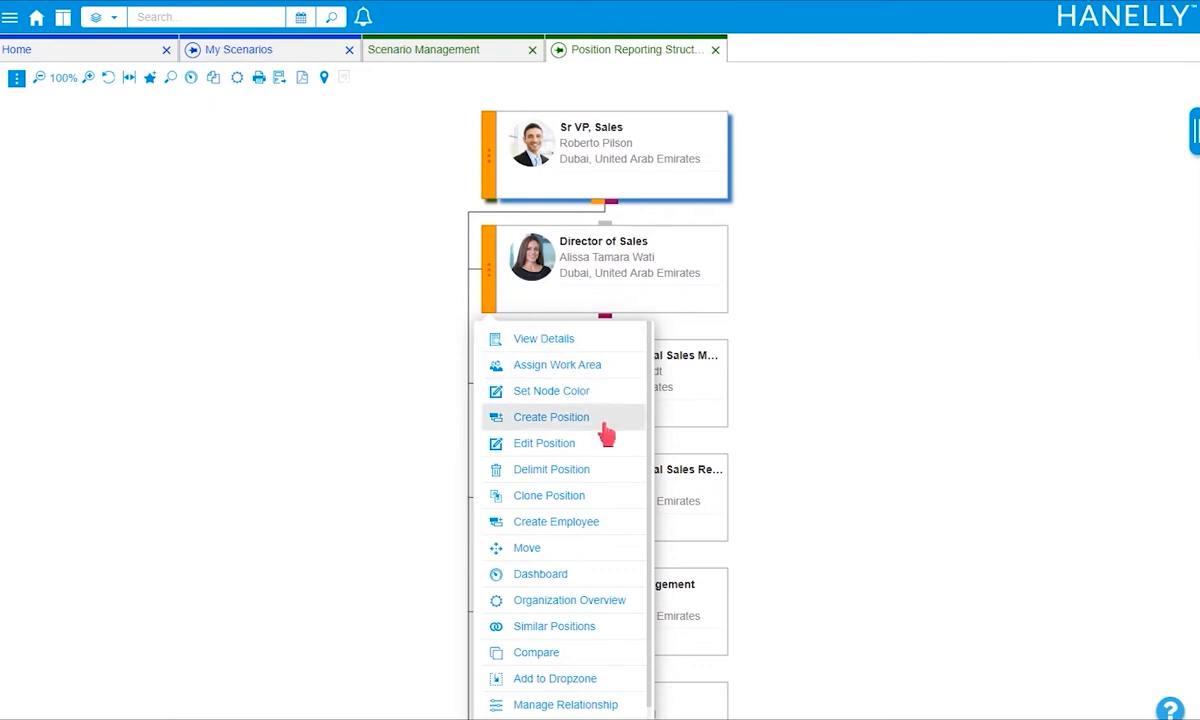
pyautogui.click(551, 417)
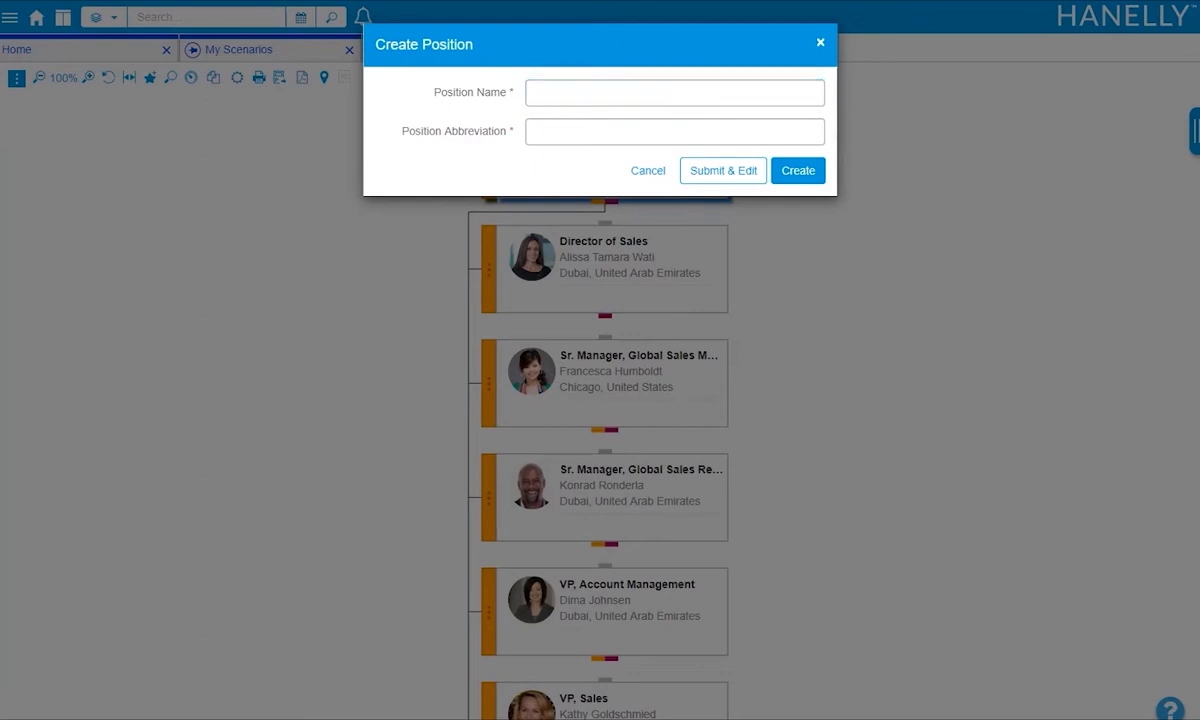
pyautogui.click(707, 100)
pyautogui.write('Manager (Demo)')
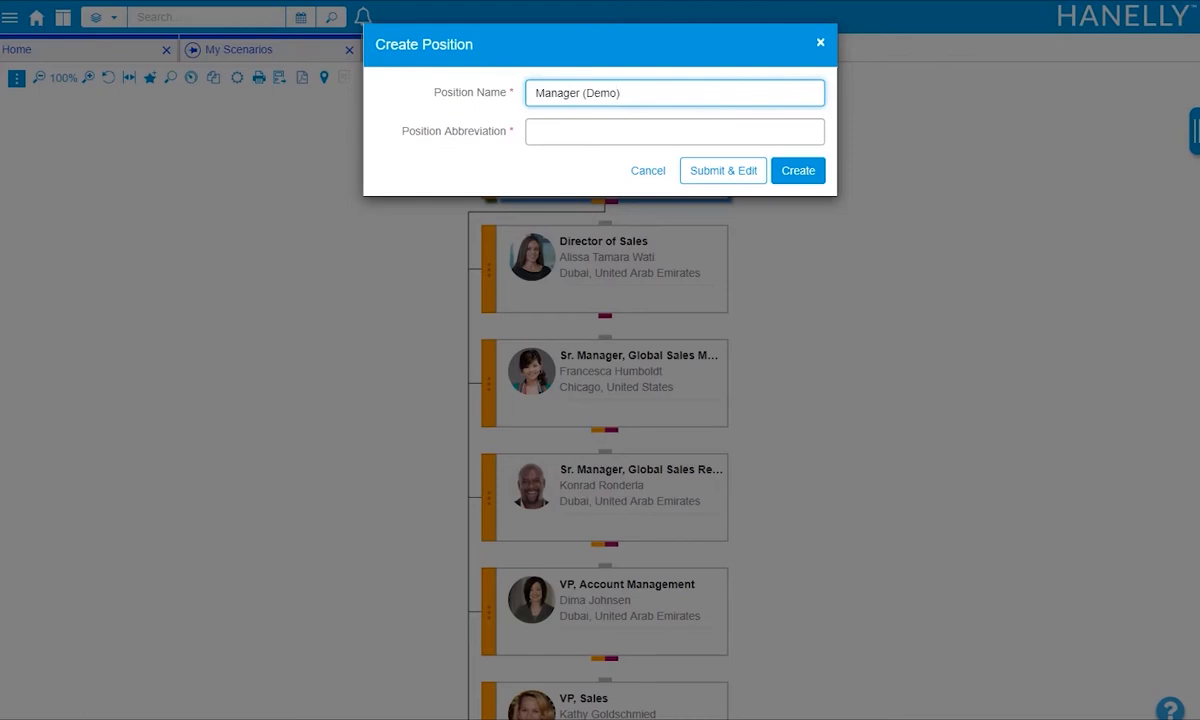
pyautogui.click(779, 123)
pyautogui.write('MANA')
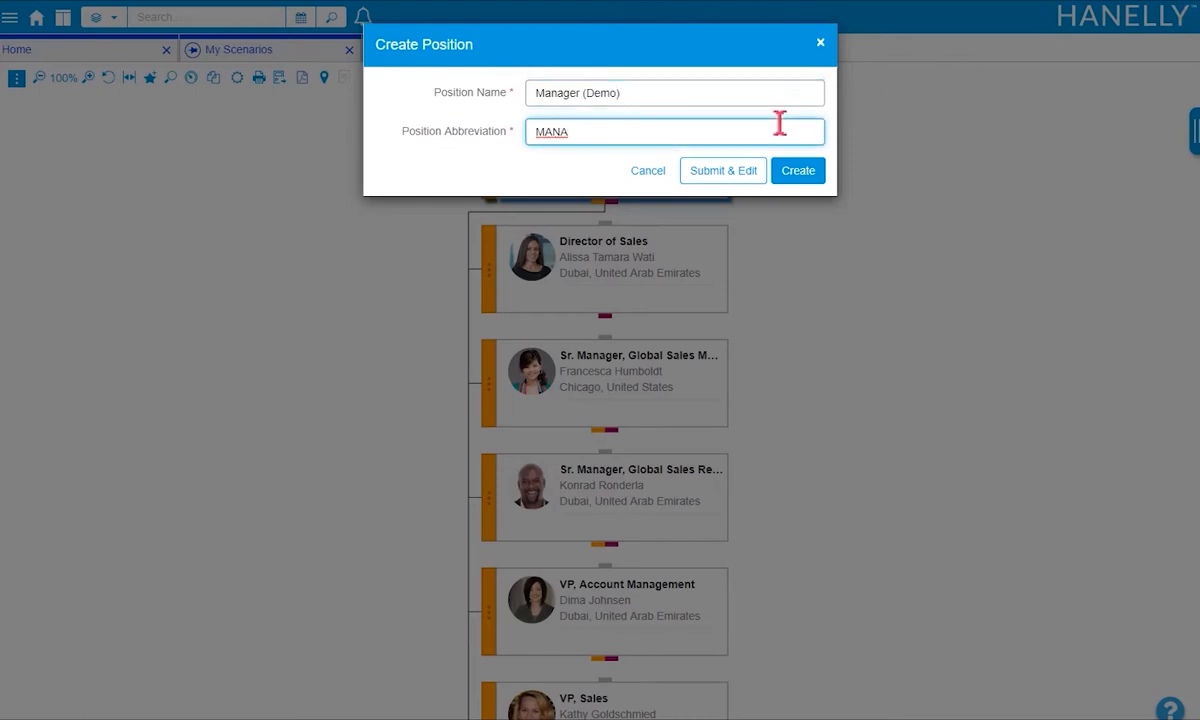
pyautogui.click(742, 176)
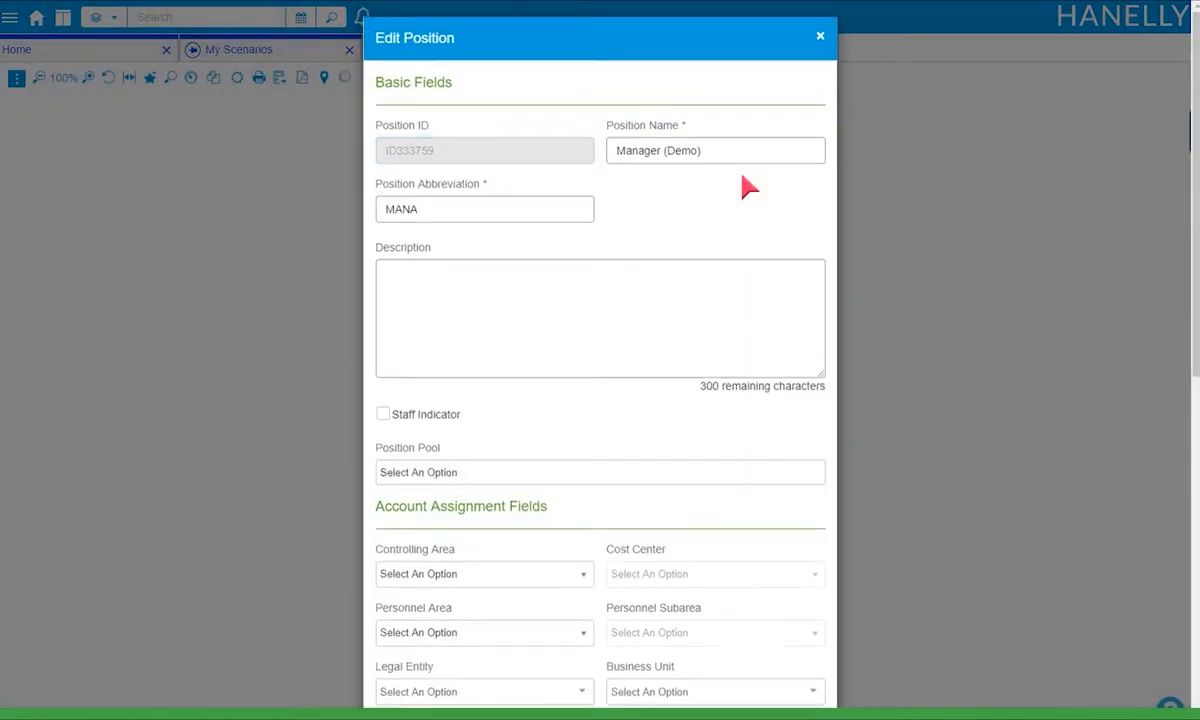
# Review the new position's additional fields, leave the form and expand the positions reporting to the Director of Sales.
pyautogui.scroll(-5, 745, 184)
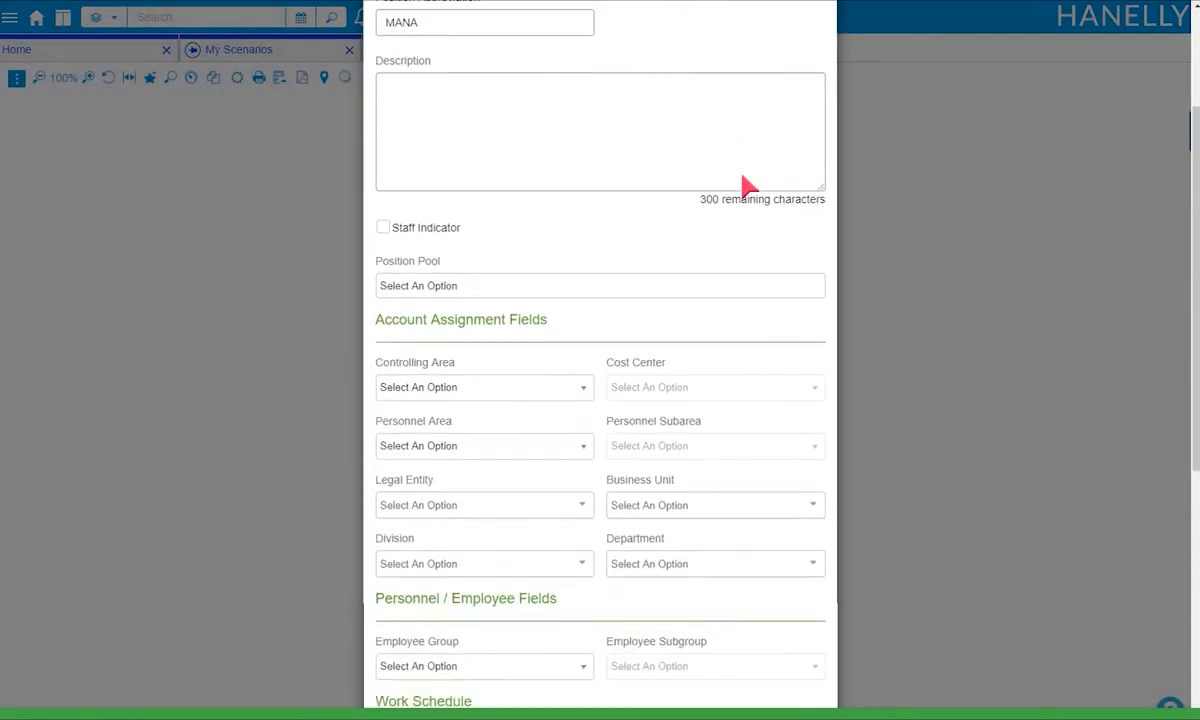
pyautogui.scroll(-3, 745, 184)
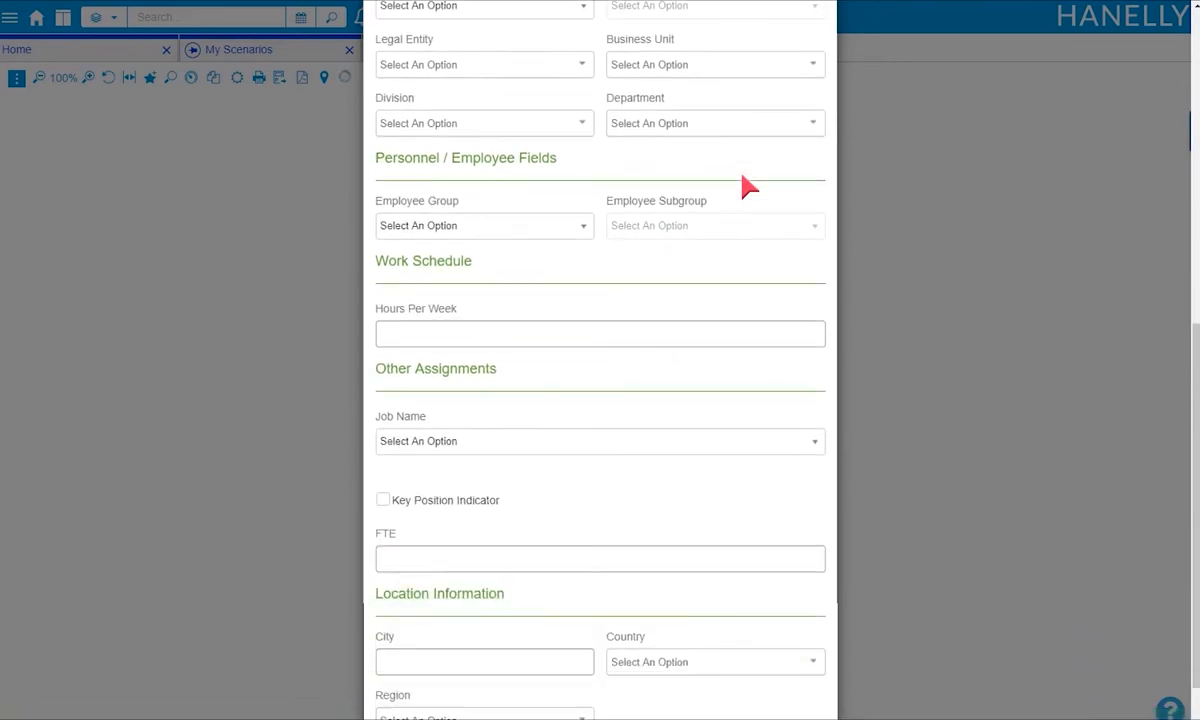
pyautogui.click(742, 691)
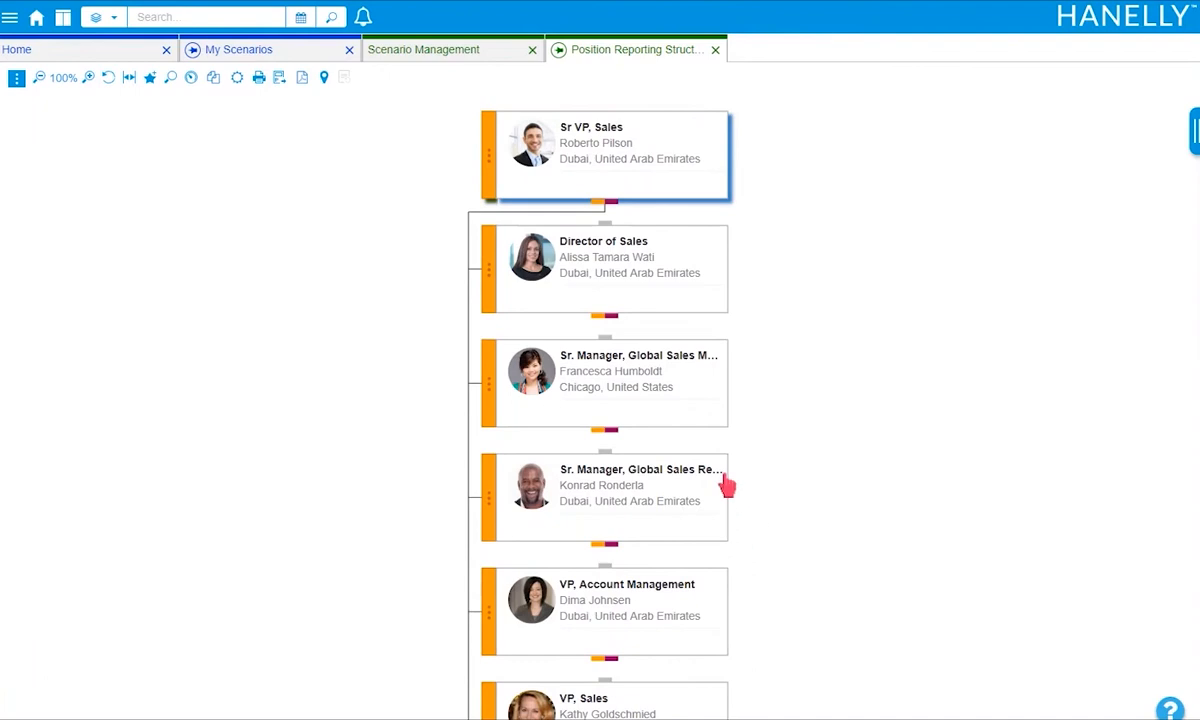
pyautogui.click(599, 313)
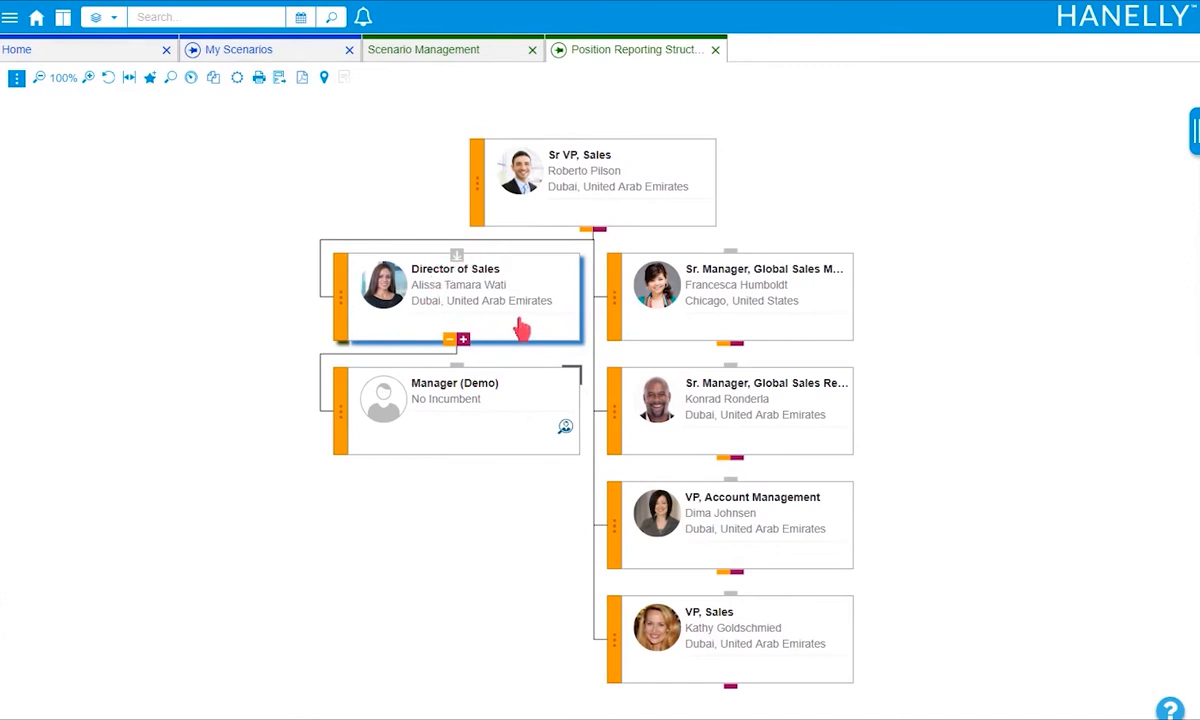
# Create an employee in the Manager (Demo) position with first, last and full name, continuing to the full edit form.
pyautogui.click(342, 421)
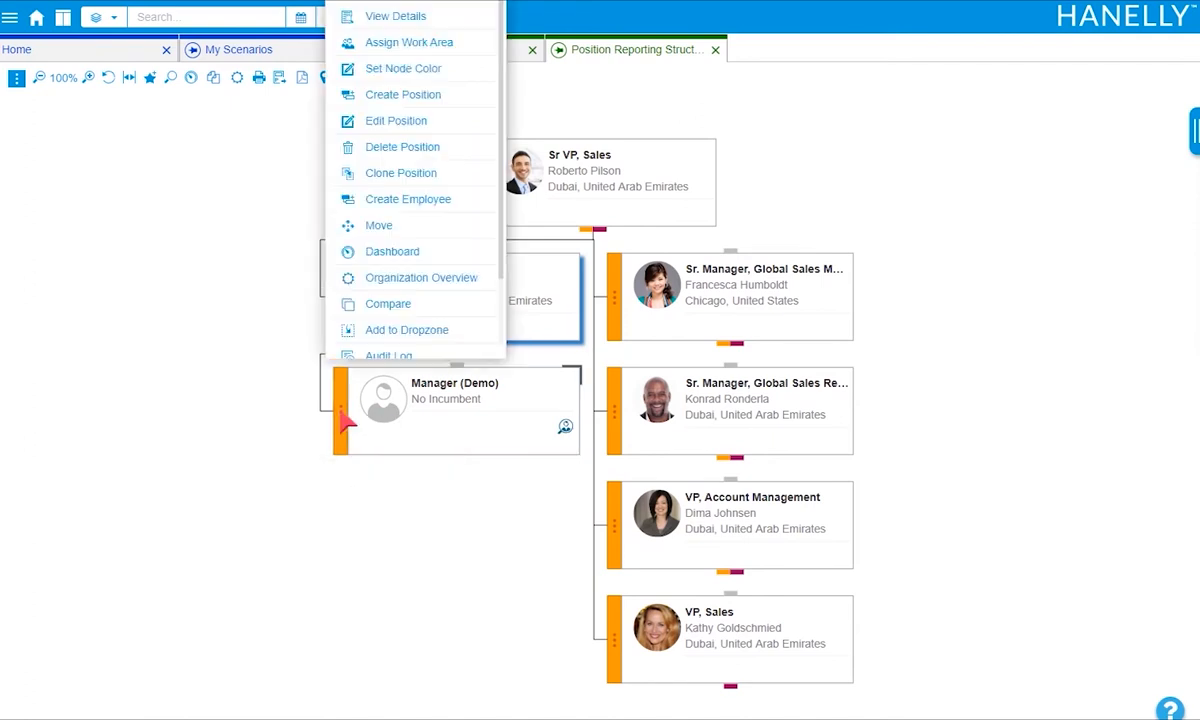
pyautogui.click(470, 207)
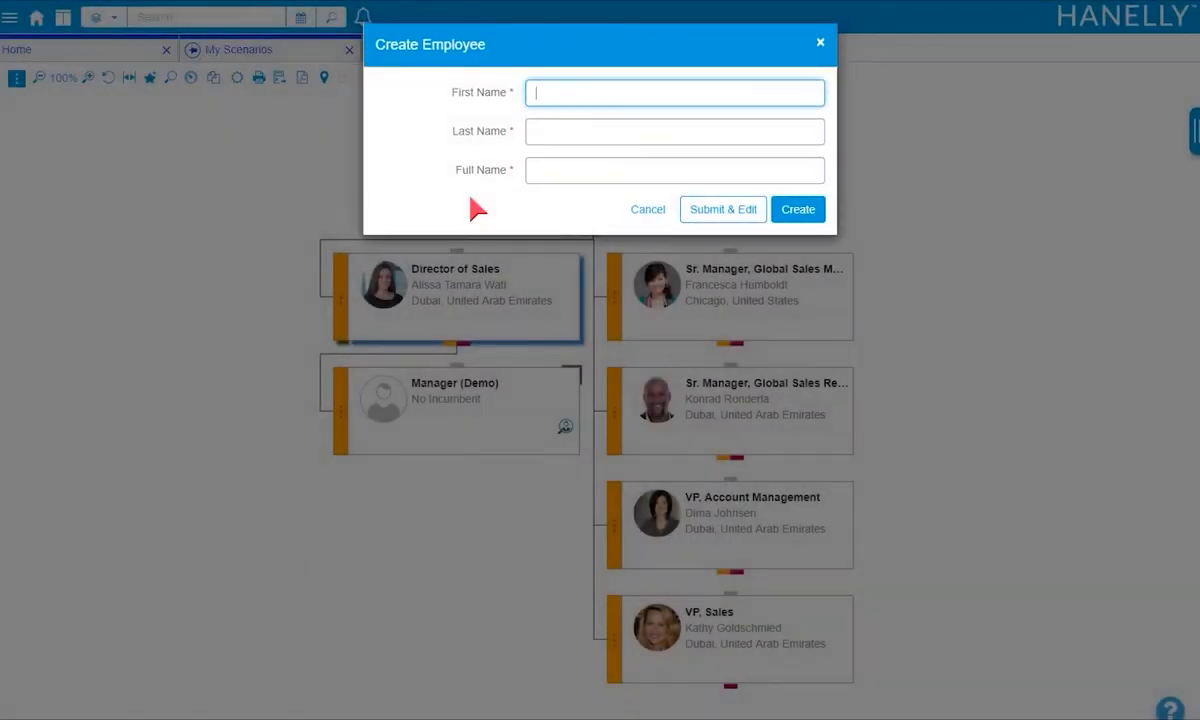
pyautogui.write('Hannah')
pyautogui.press('Tab')
pyautogui.write('Lee')
pyautogui.press('Tab')
pyautogui.write('Hannah Lee')
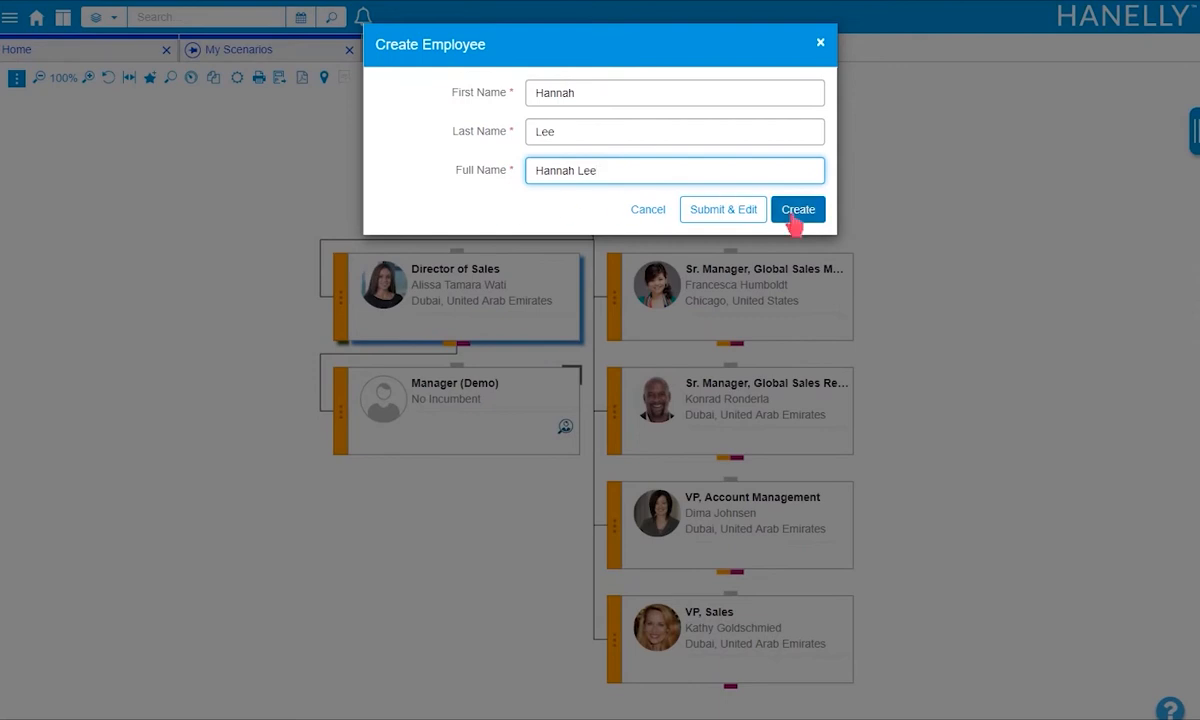
pyautogui.click(735, 213)
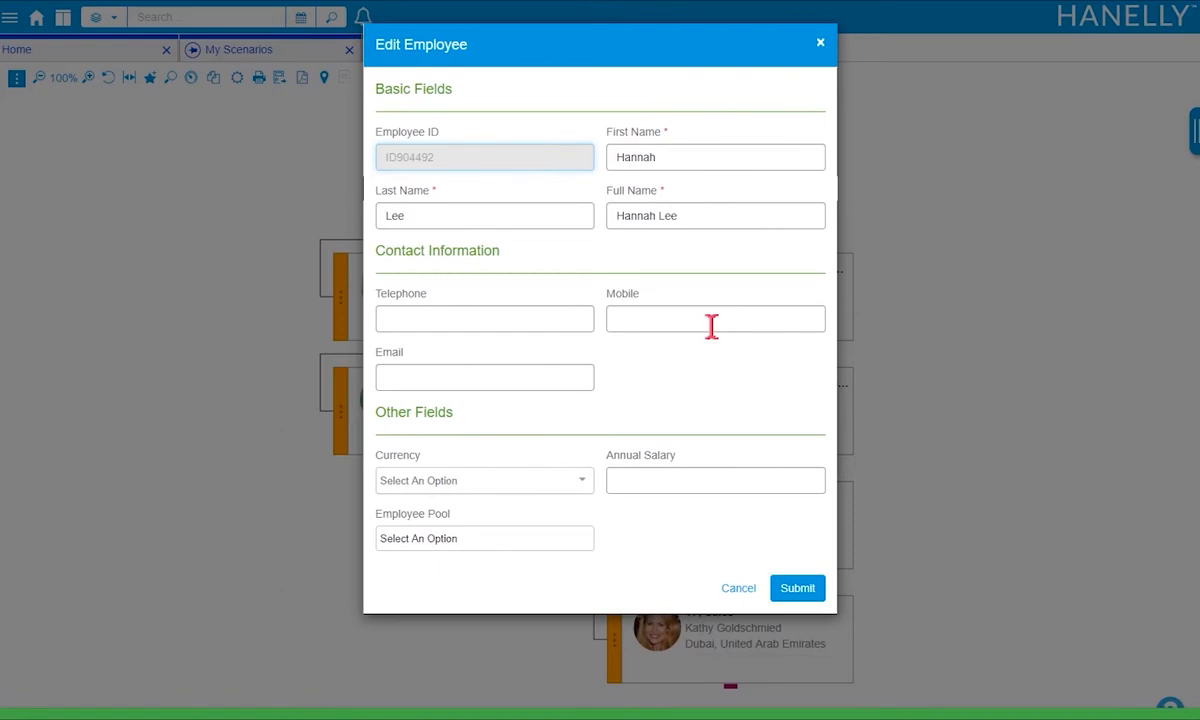
# Leave the employee's edit form without submitting and clone the occupied Manager (Demo) position with three copies.
pyautogui.click(739, 589)
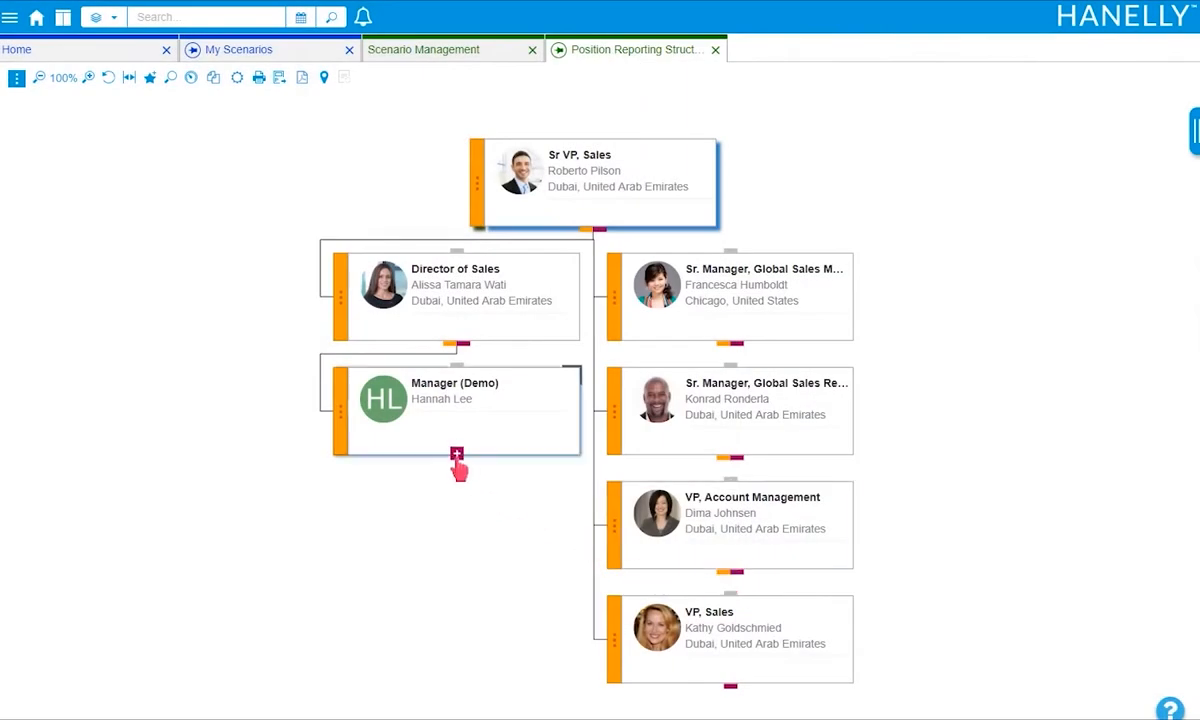
pyautogui.click(457, 455)
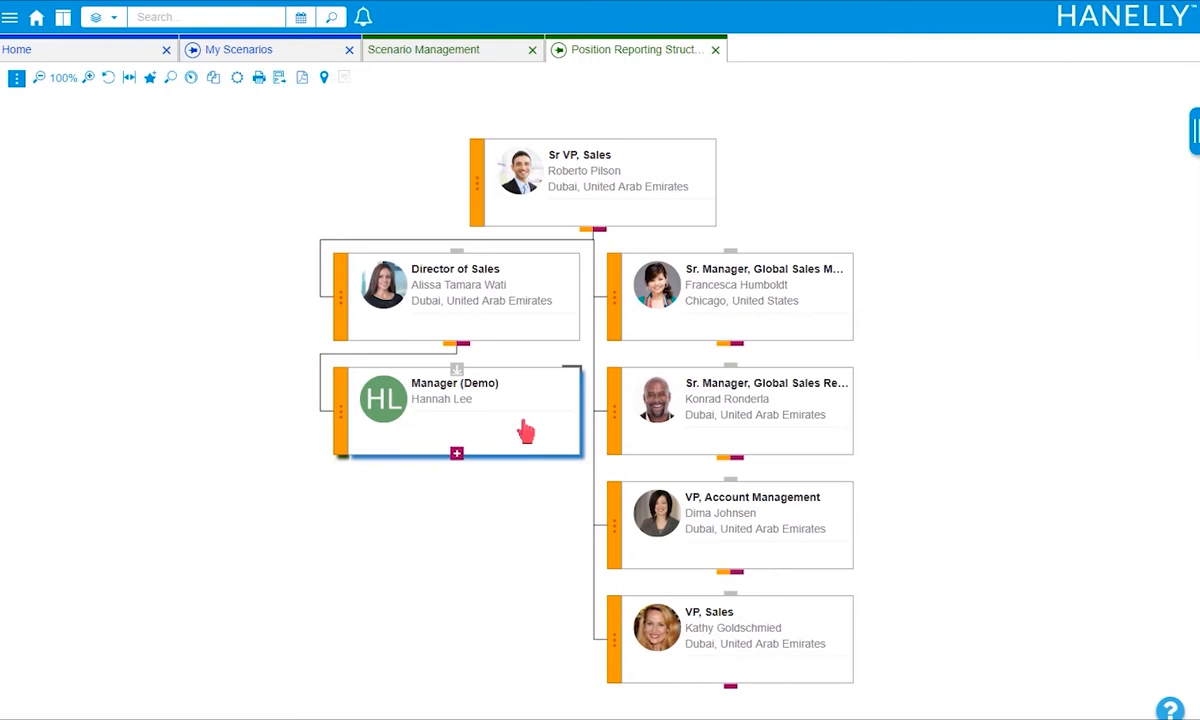
pyautogui.click(345, 418)
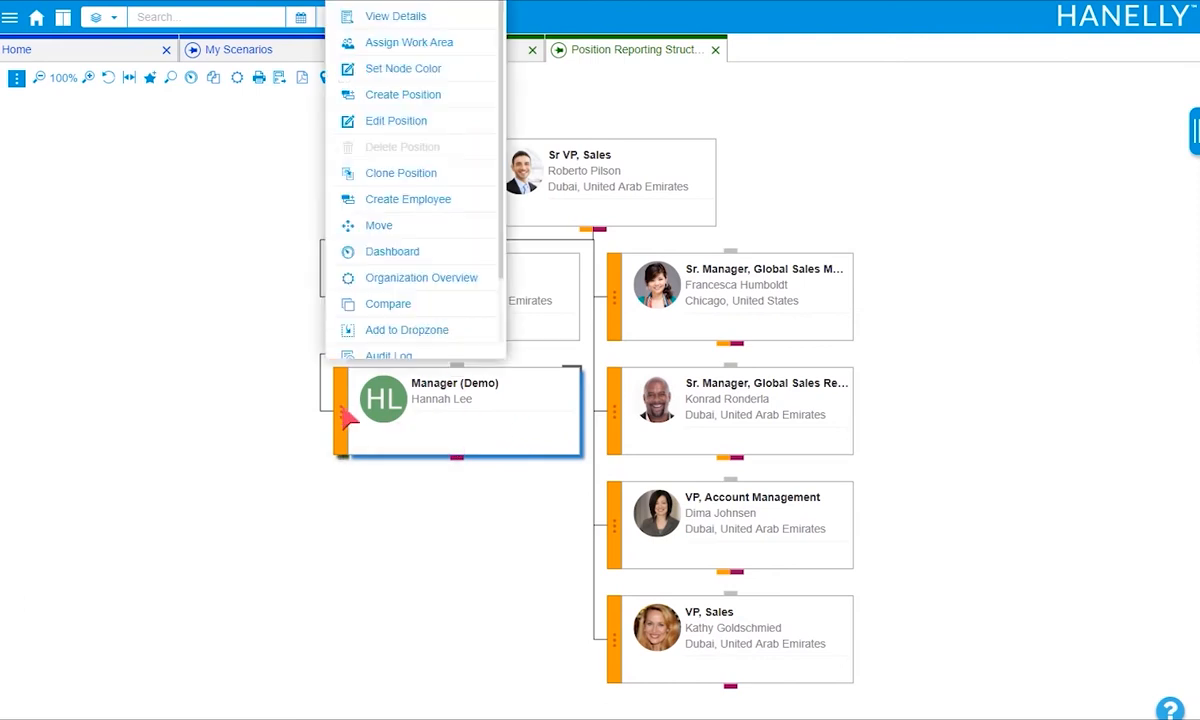
pyautogui.click(472, 176)
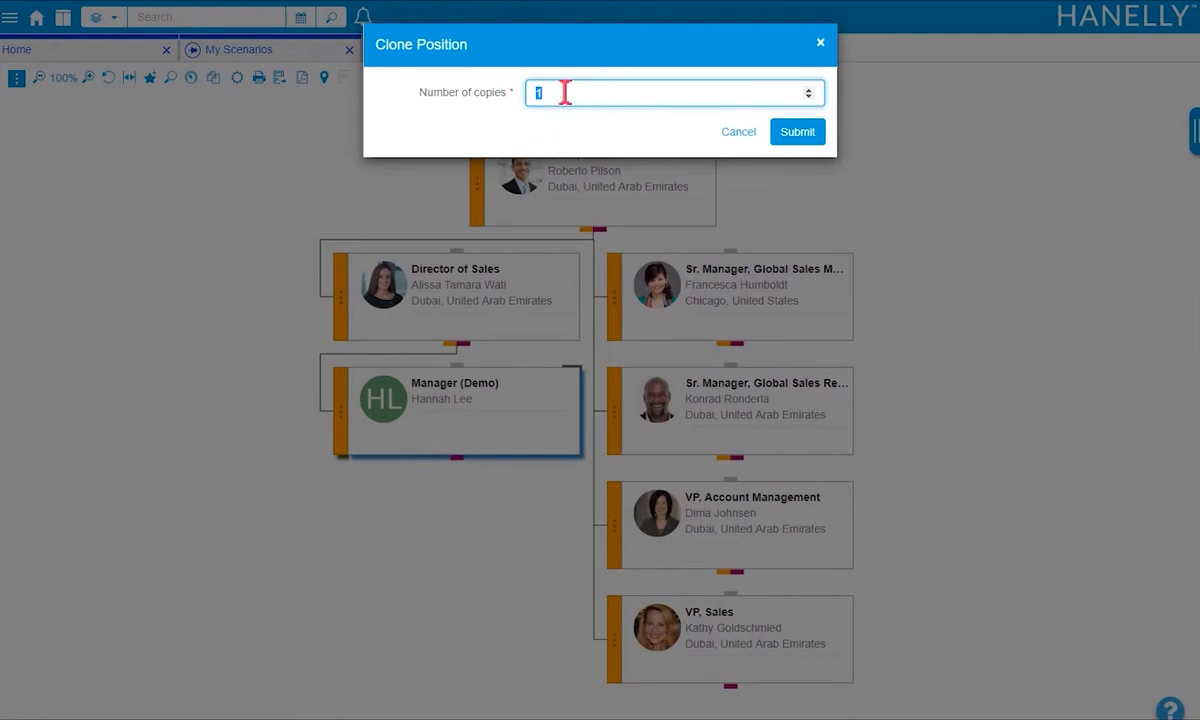
pyautogui.click(809, 89)
pyautogui.click(809, 89)
pyautogui.click(803, 134)
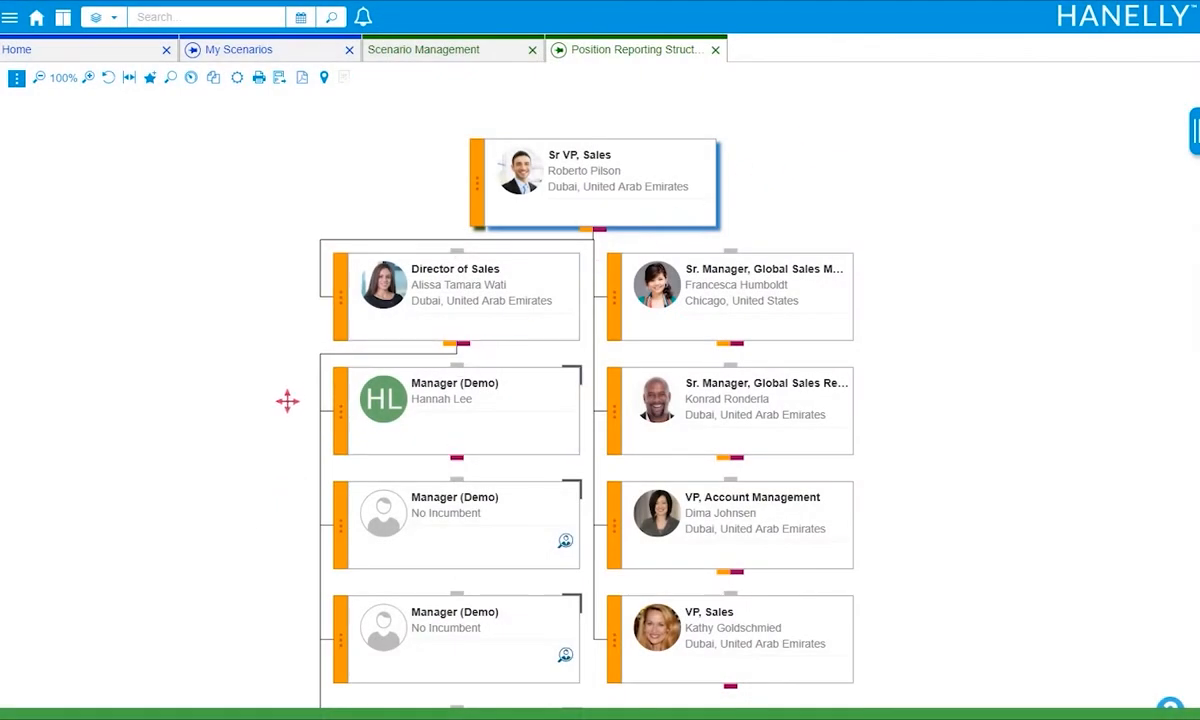
# Review the edit form of the occupied Manager (Demo) position down to its location fields and leave it without submitting.
pyautogui.moveTo(296, 386); pyautogui.dragTo(401, 255)
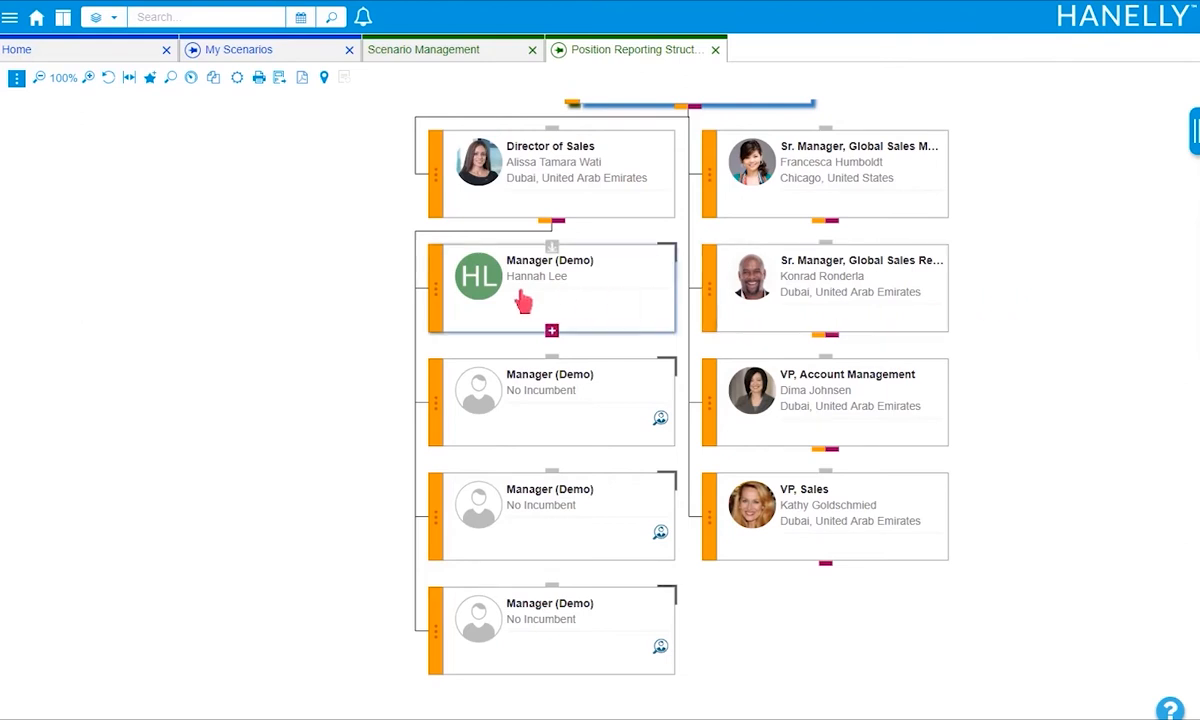
pyautogui.click(437, 300)
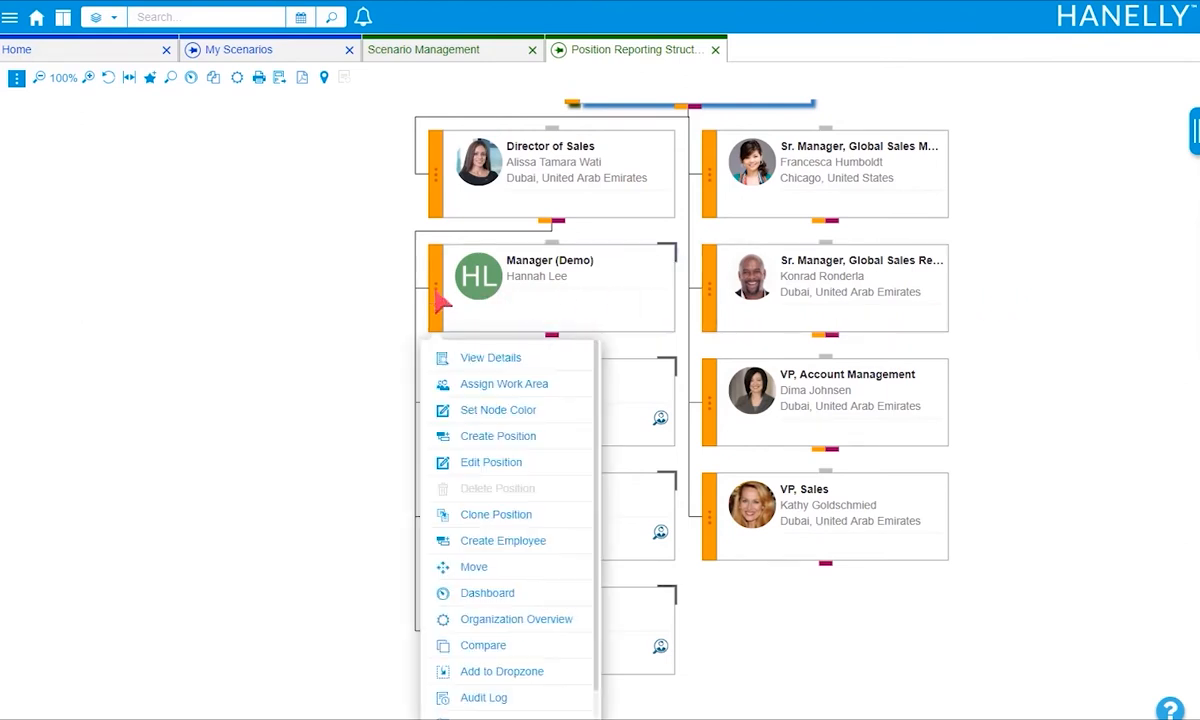
pyautogui.click(538, 464)
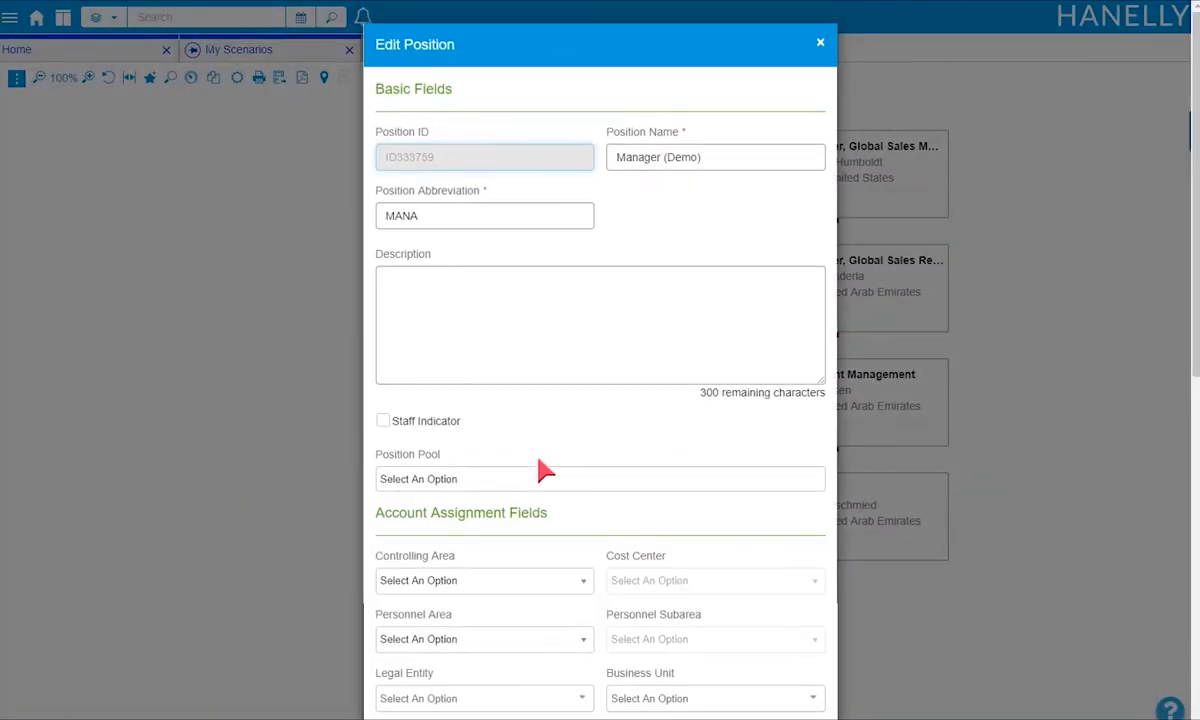
pyautogui.scroll(-6, 539, 463)
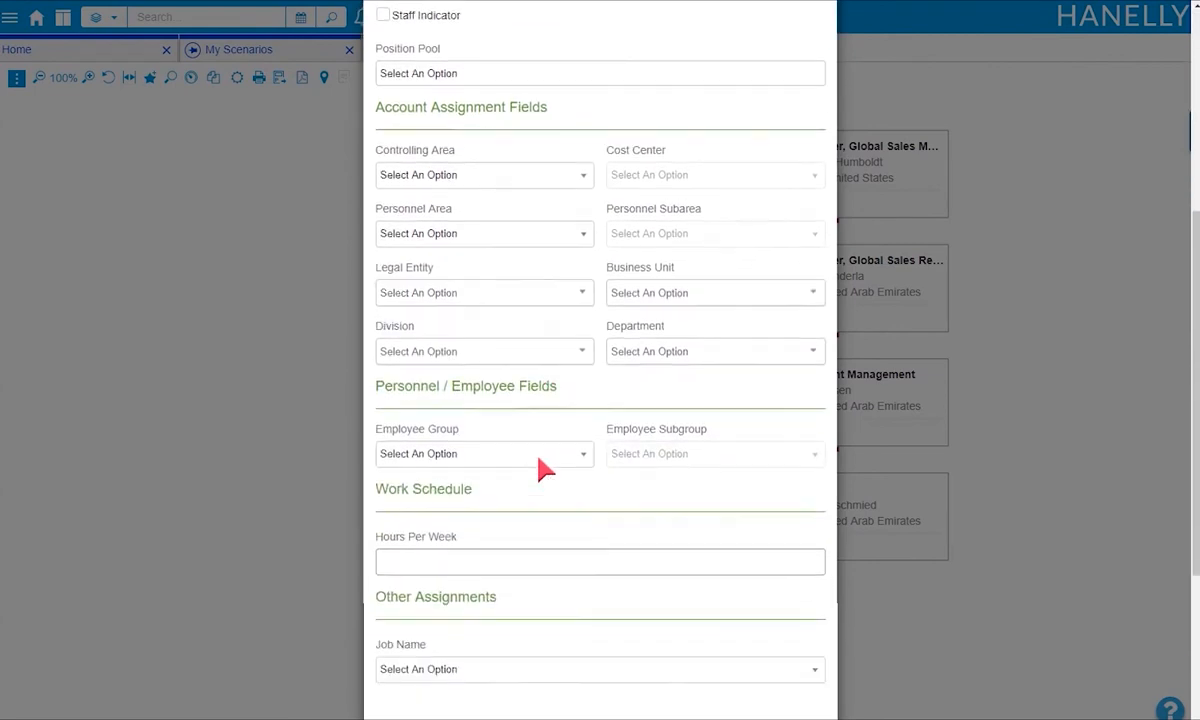
pyautogui.scroll(-1, 544, 470)
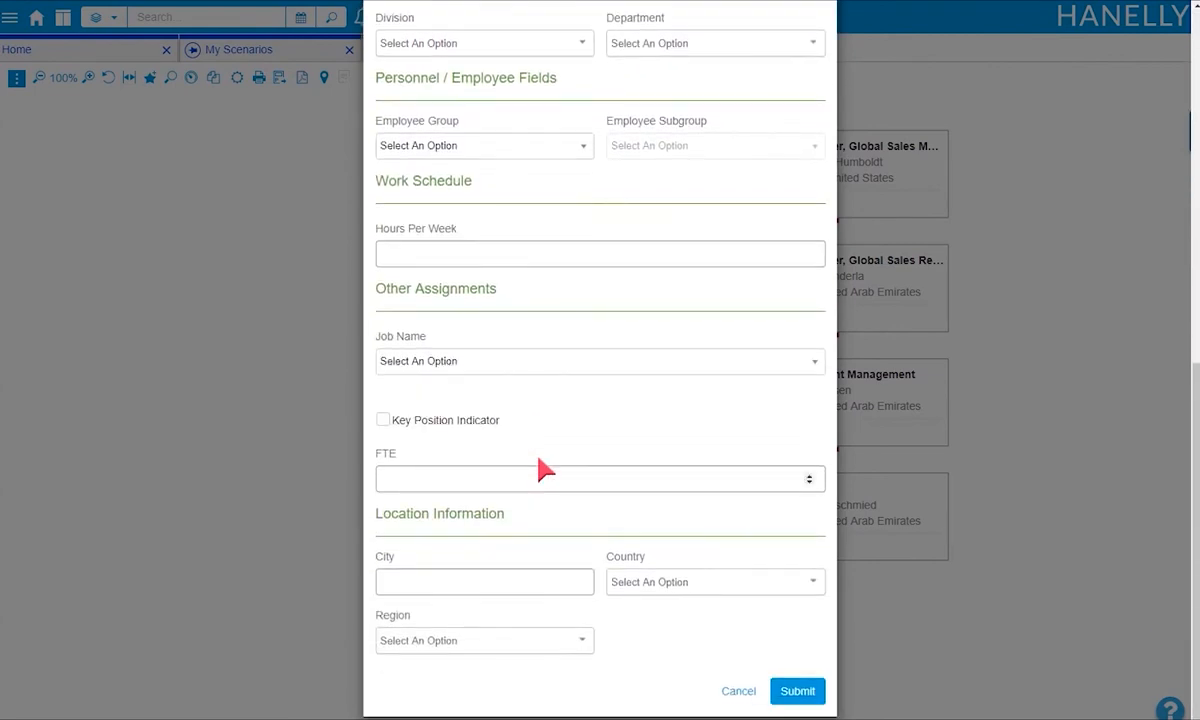
pyautogui.click(739, 692)
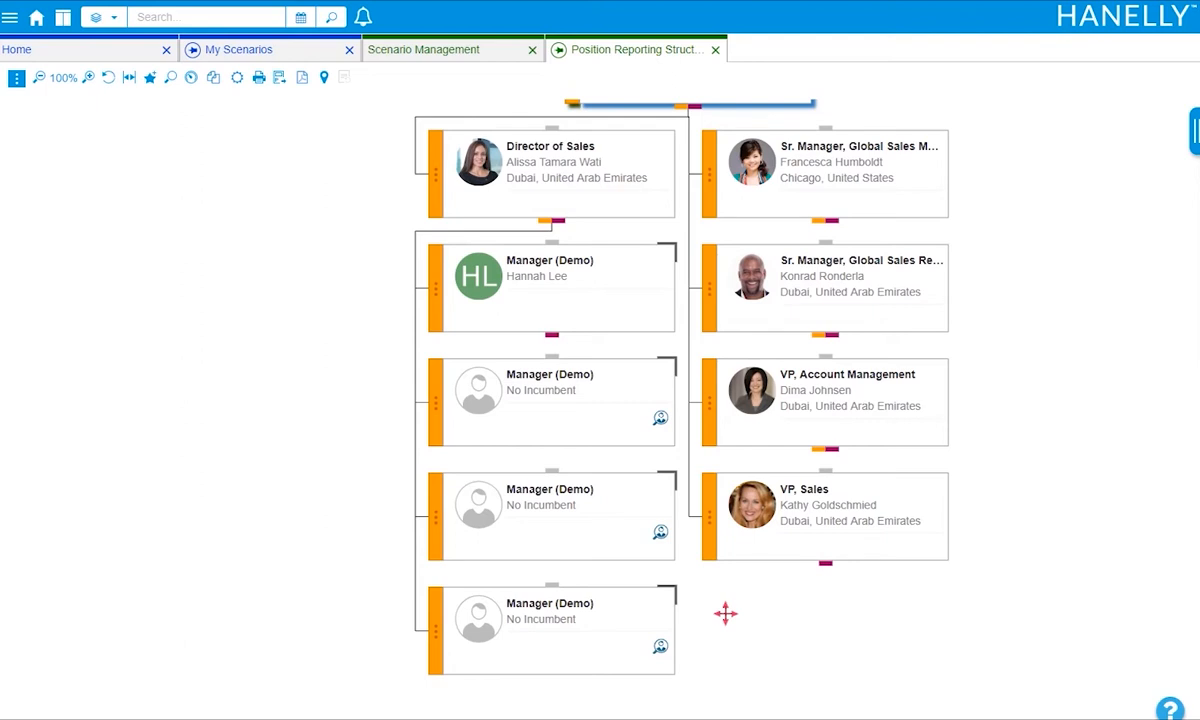
# Delete the first vacant Manager (Demo) position under the Director of Sales.
pyautogui.click(437, 402)
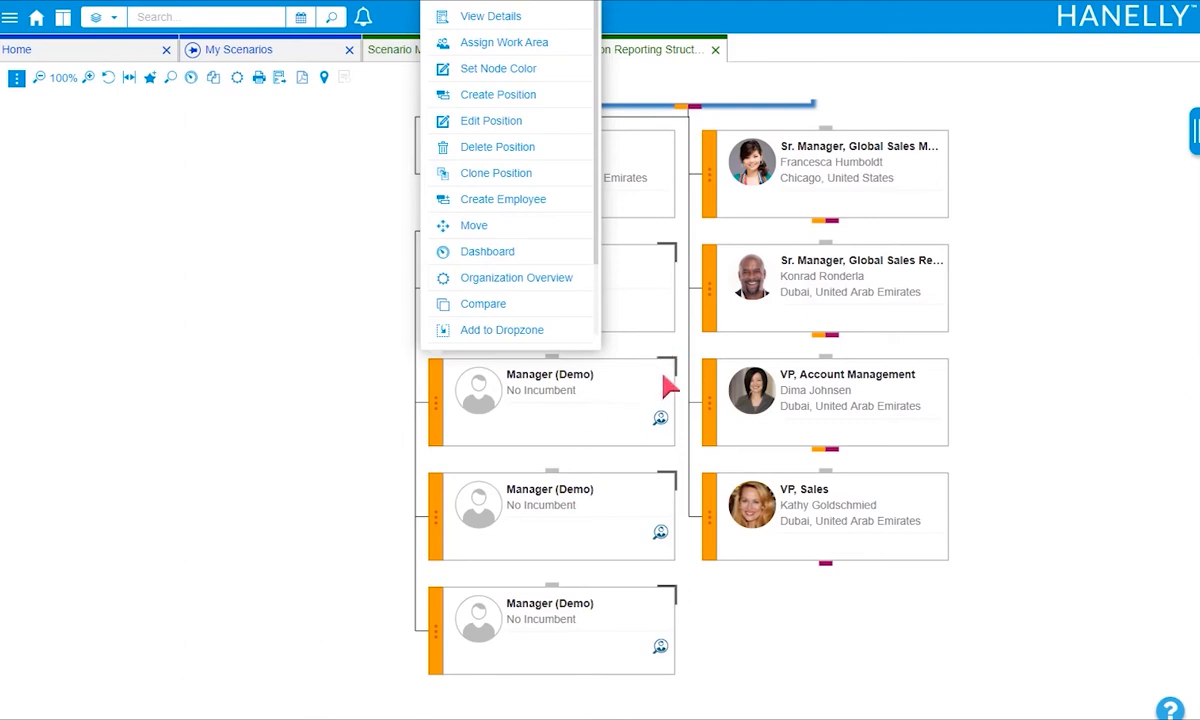
pyautogui.click(551, 168)
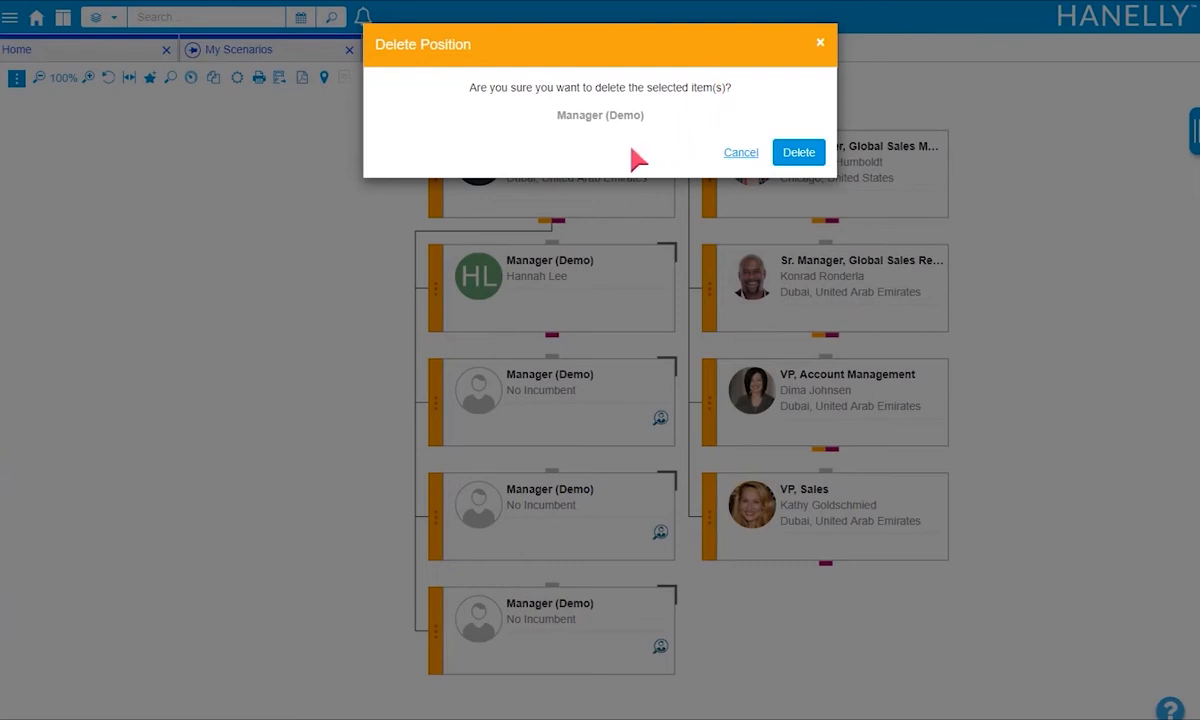
pyautogui.click(797, 154)
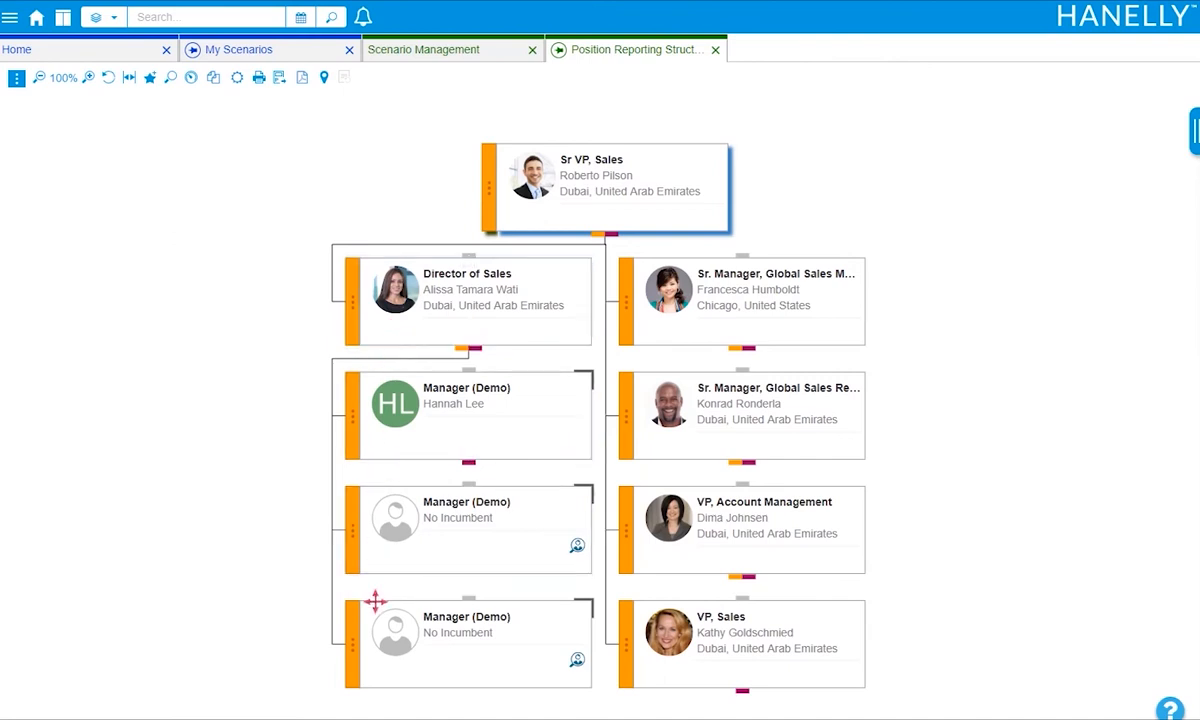
# Add VP, Sales as the dotted relation of the last vacant Manager (Demo) position and expand the positions under VP, Sales.
pyautogui.click(355, 656)
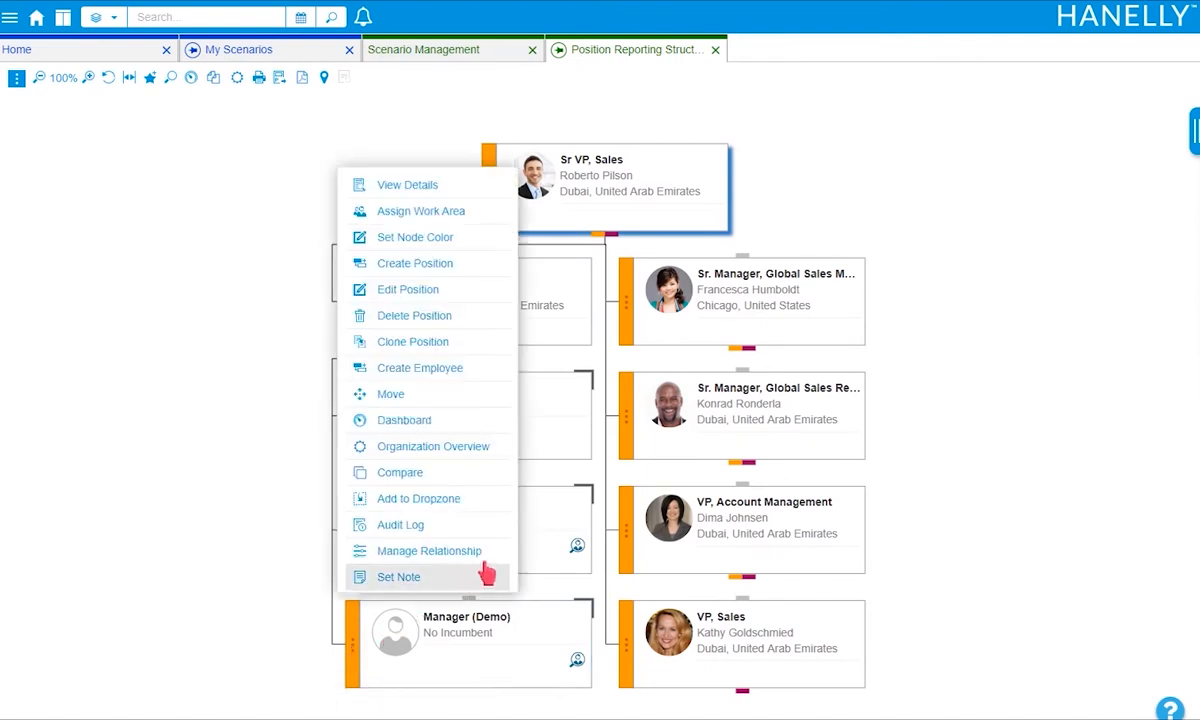
pyautogui.click(440, 551)
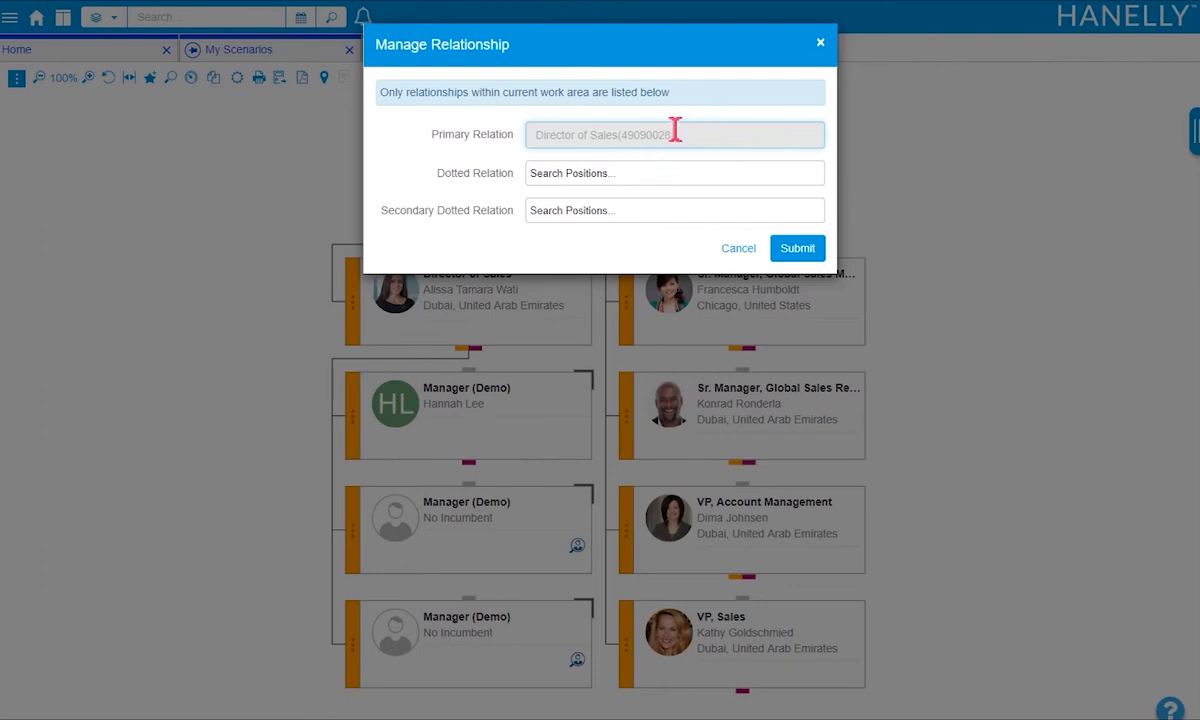
pyautogui.click(640, 172)
pyautogui.write('vp')
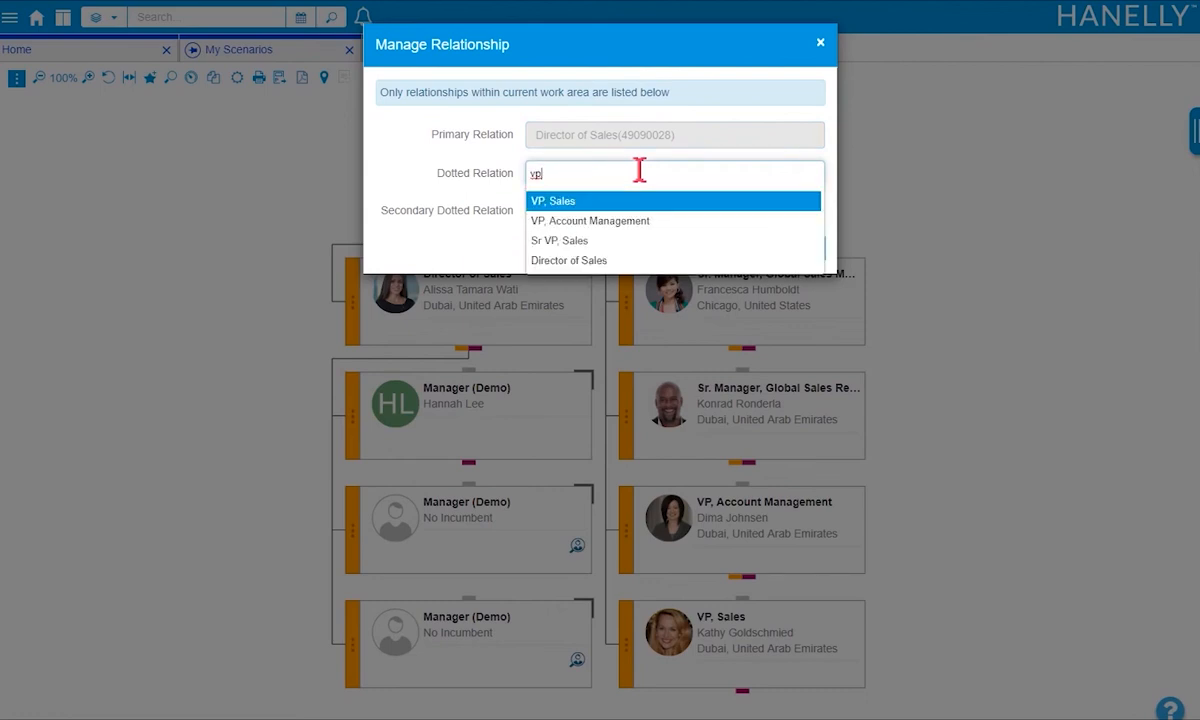
pyautogui.click(605, 203)
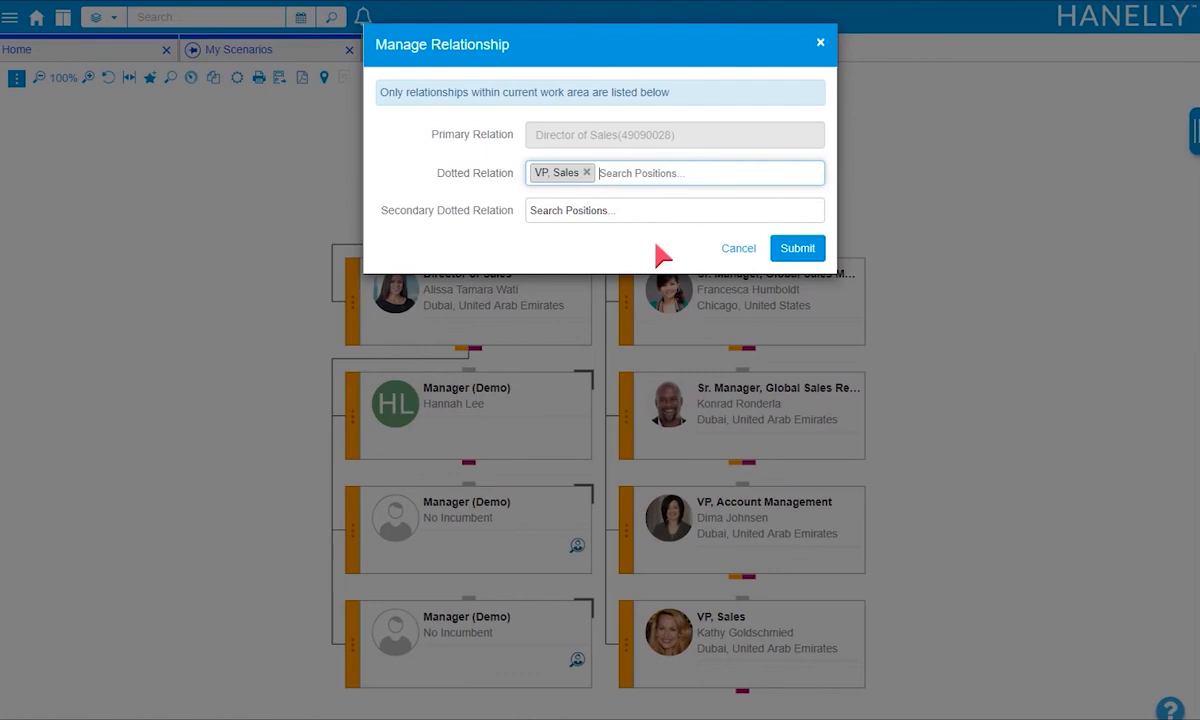
pyautogui.click(795, 250)
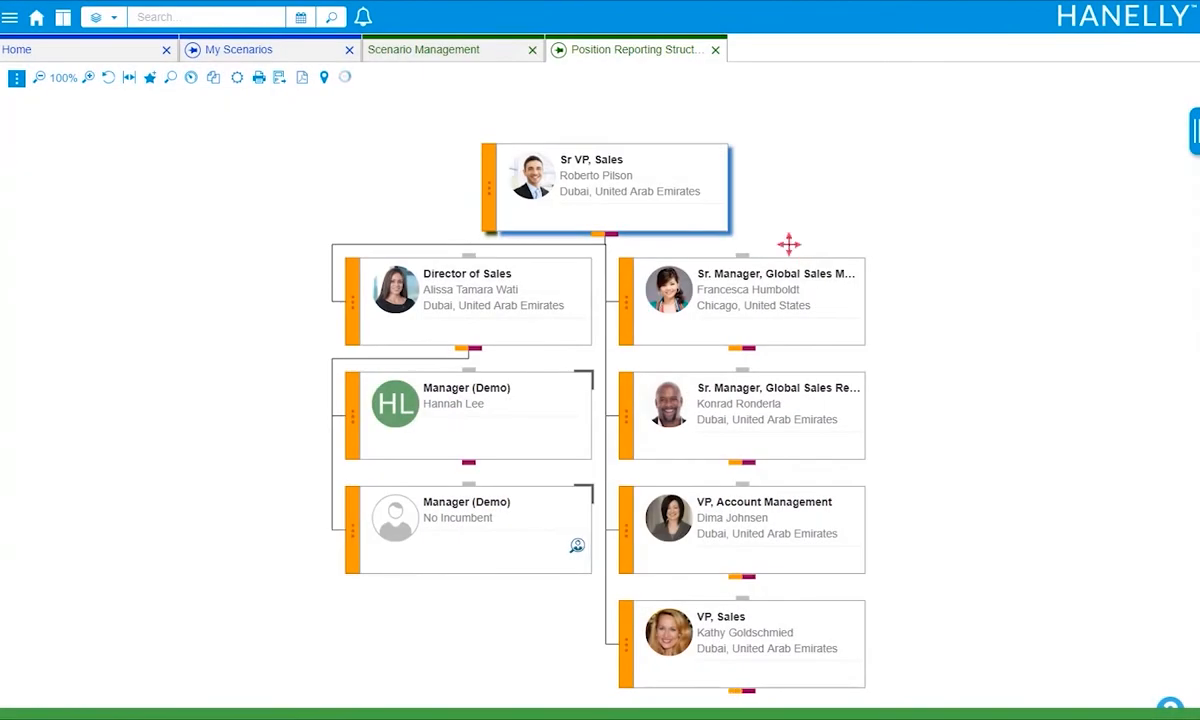
pyautogui.moveTo(943, 554); pyautogui.dragTo(838, 217)
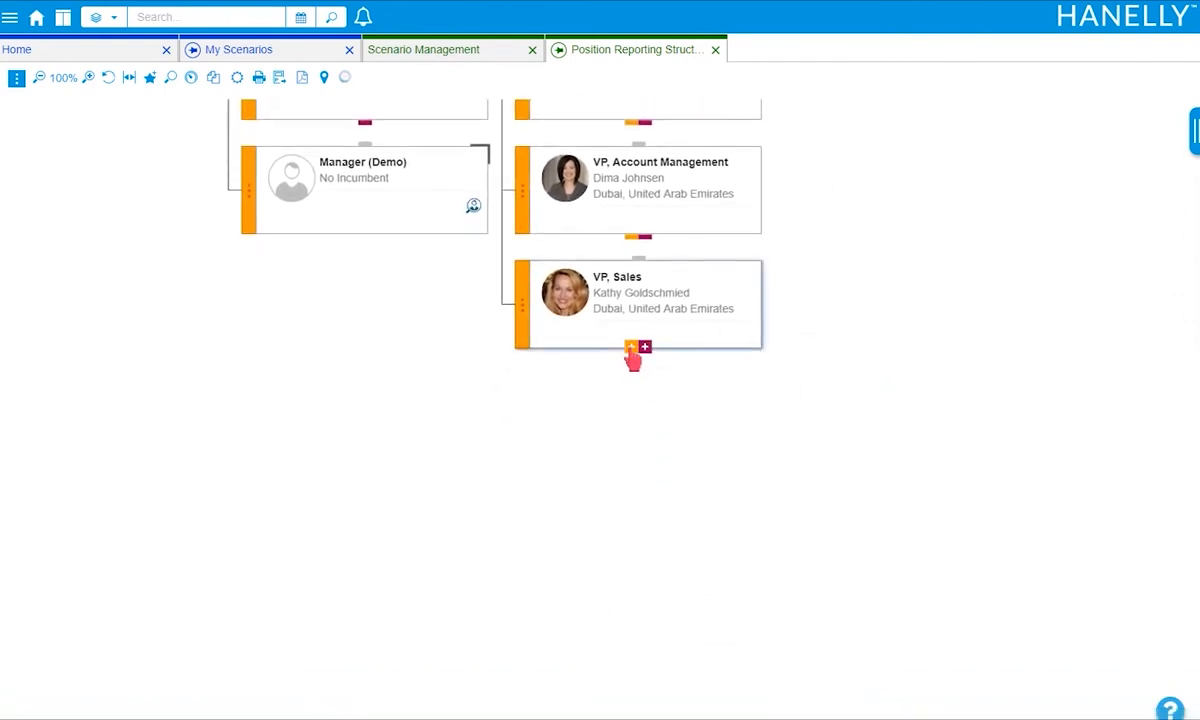
pyautogui.click(632, 347)
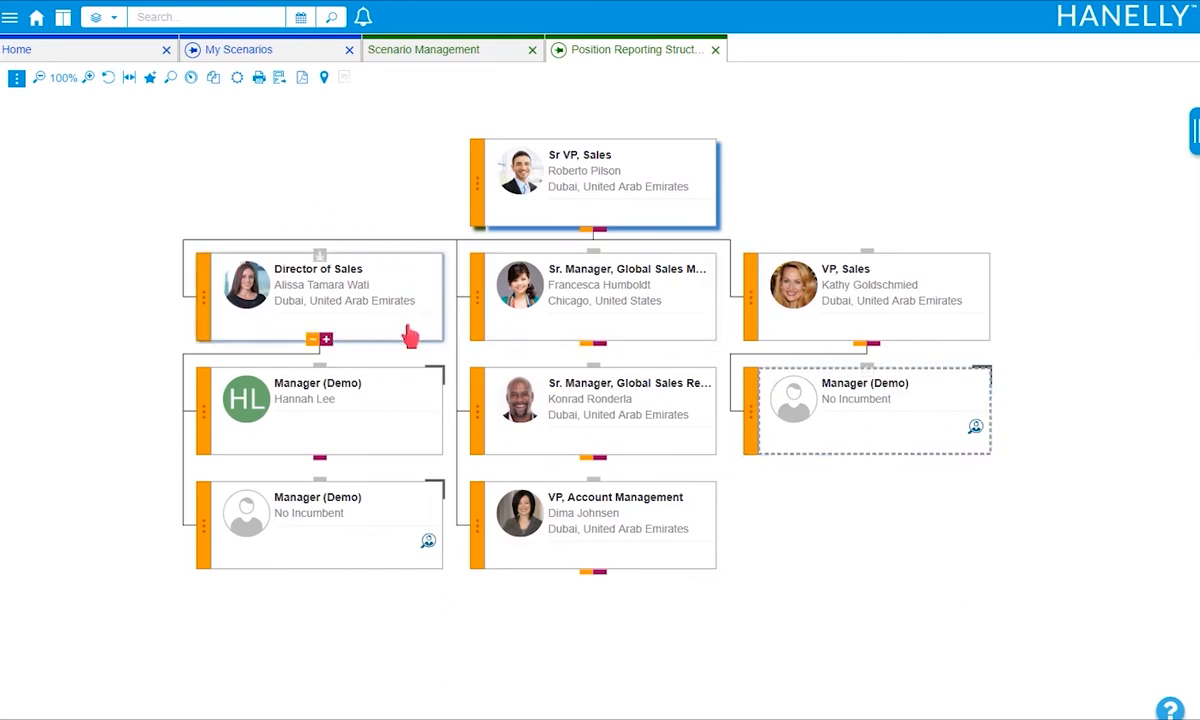
# Switch the chart to Manager Perspective and move the occupied Manager (Demo) position from the Director of Sales to VP, Sales.
pyautogui.click(17, 78)
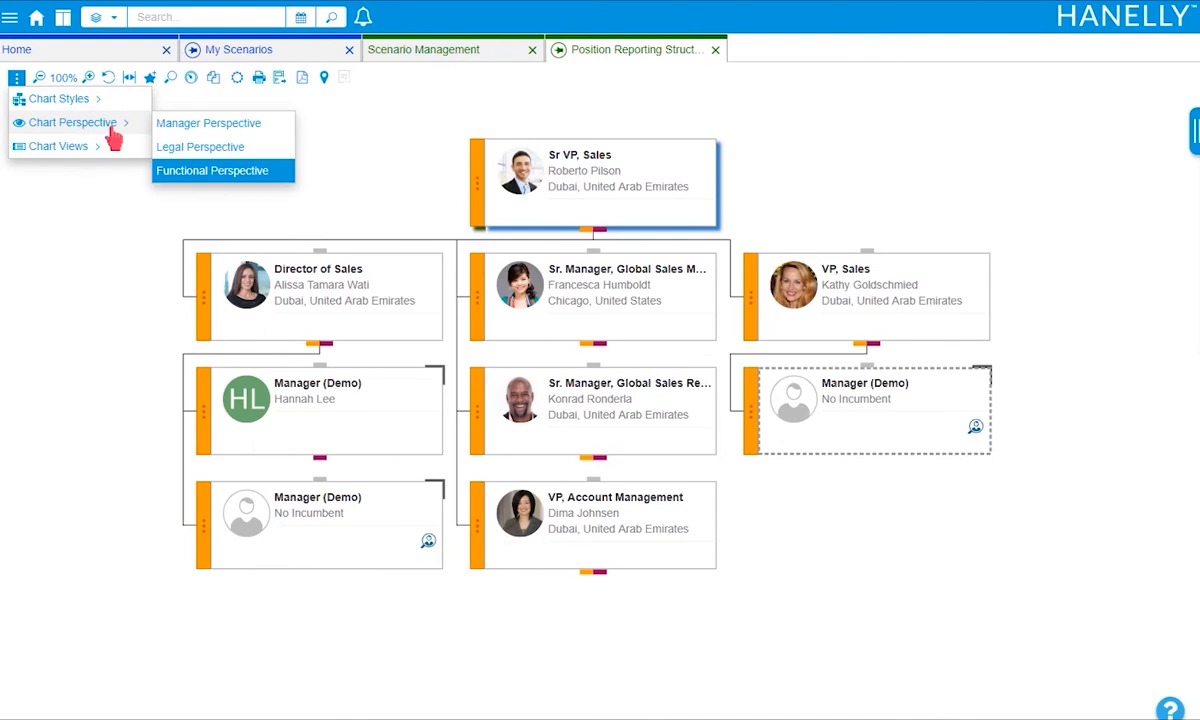
pyautogui.click(283, 128)
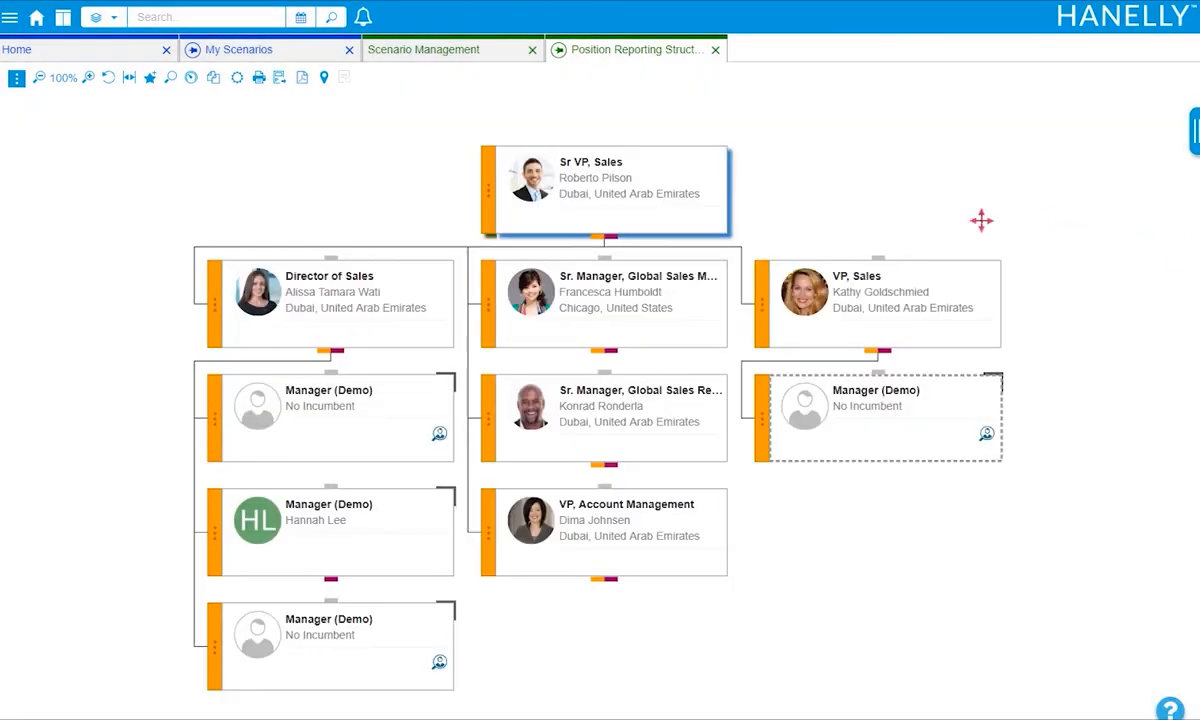
pyautogui.moveTo(384, 518); pyautogui.dragTo(795, 517)
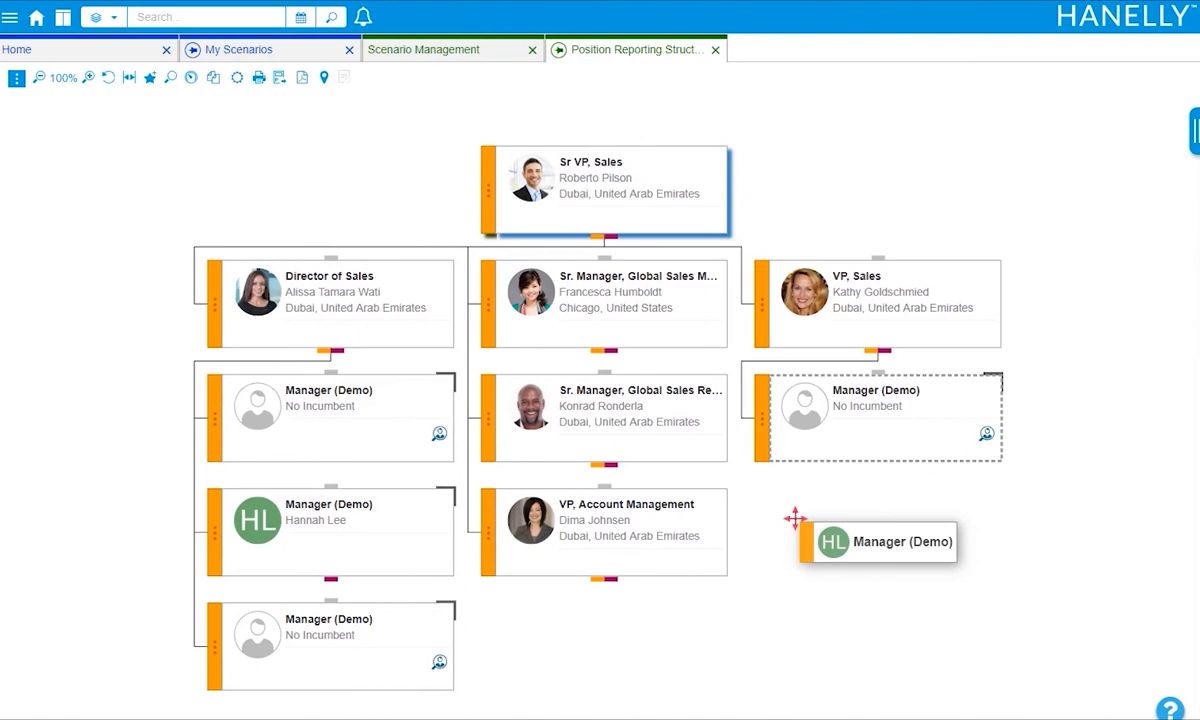
pyautogui.moveTo(795, 517); pyautogui.dragTo(972, 330)
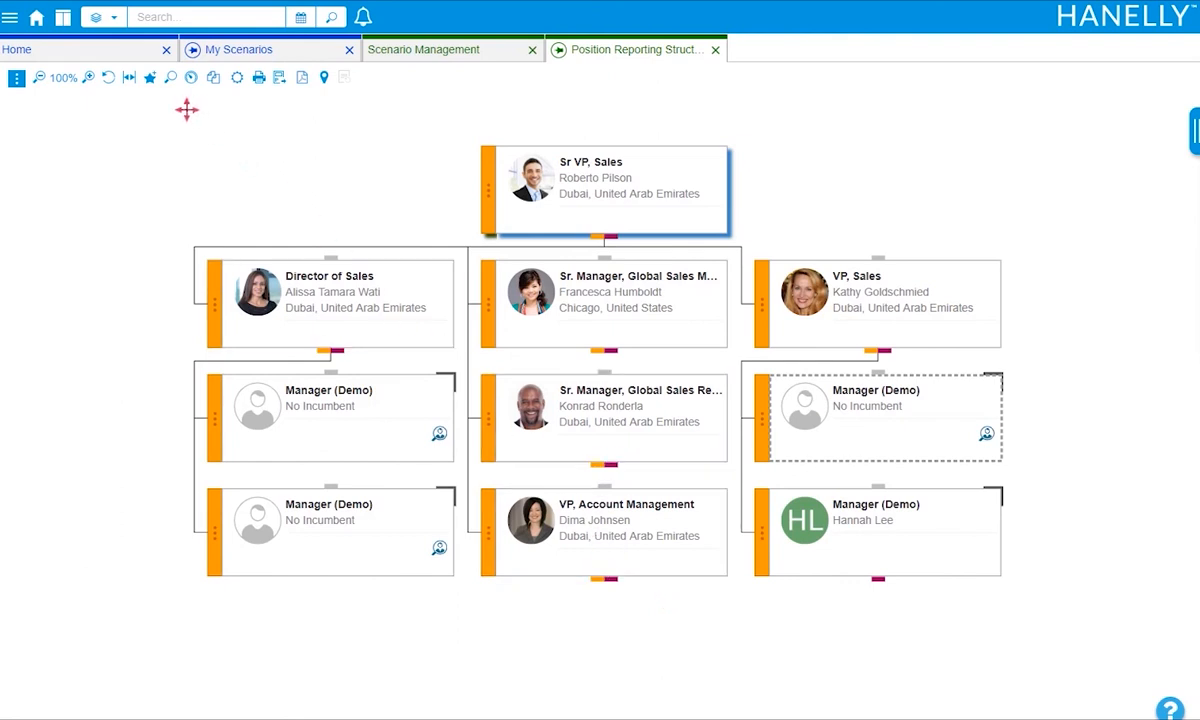
# Search the positions within the Sr VP, Sales scope and filter them by the job name Sales Representative.
pyautogui.click(169, 80)
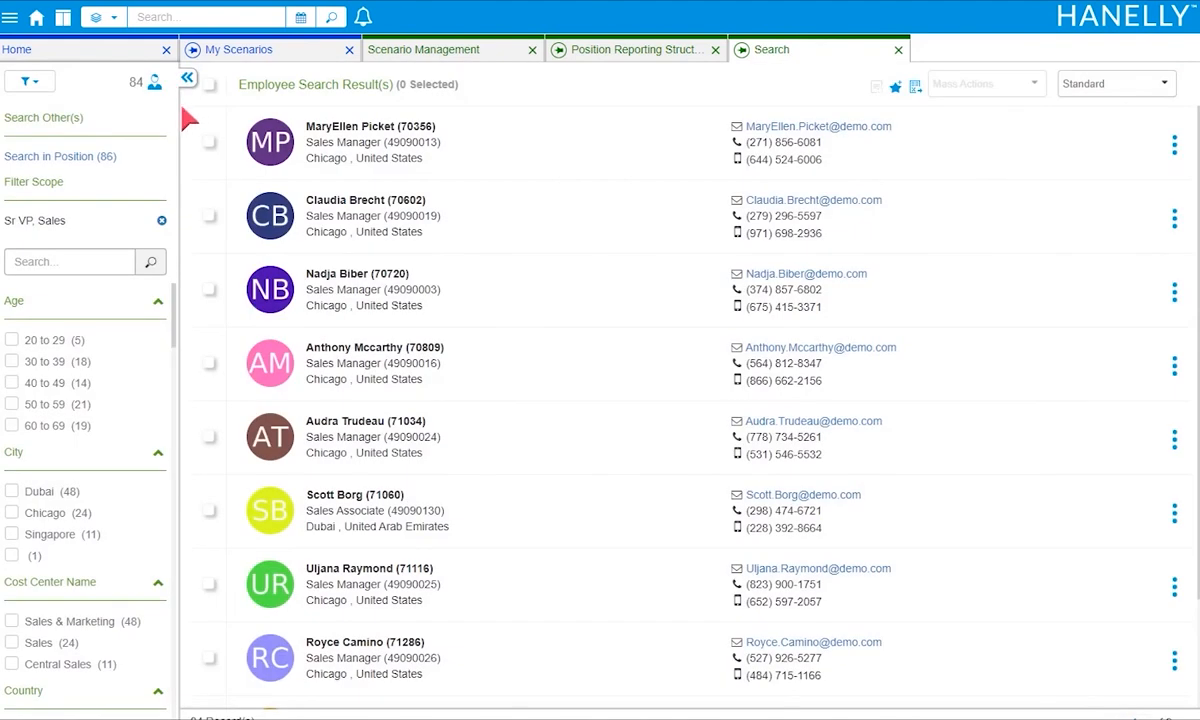
pyautogui.click(112, 158)
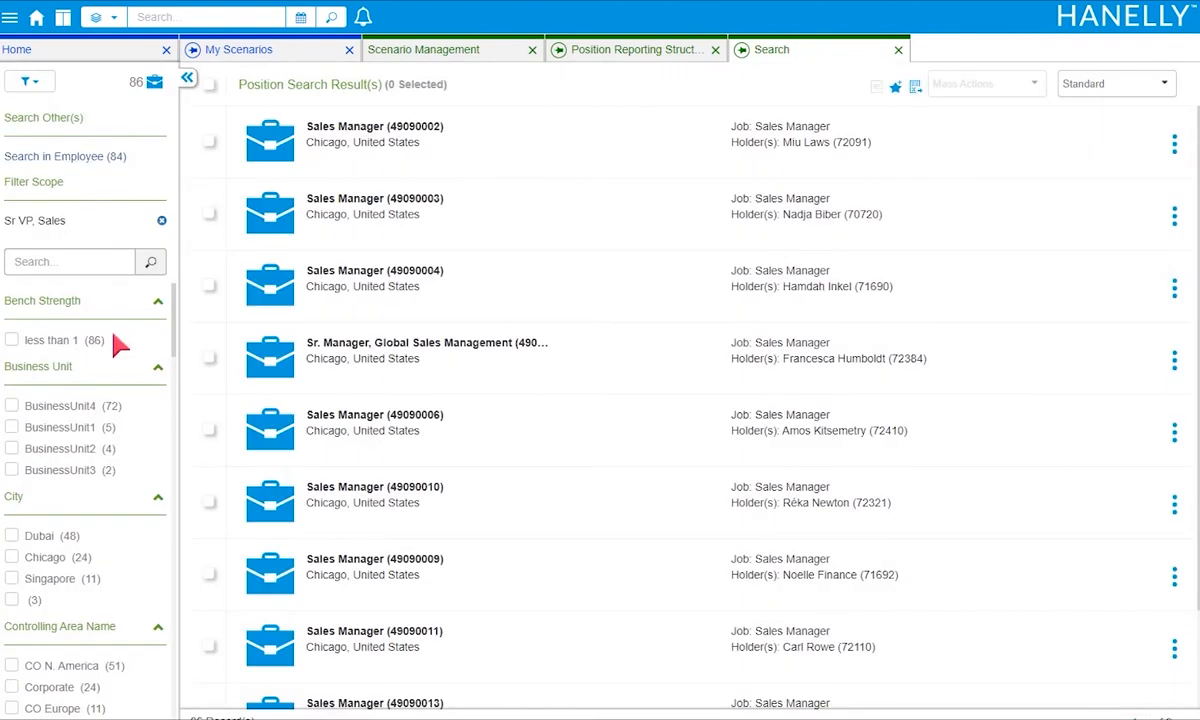
pyautogui.scroll(-5, 116, 340)
pyautogui.scroll(-5, 116, 340)
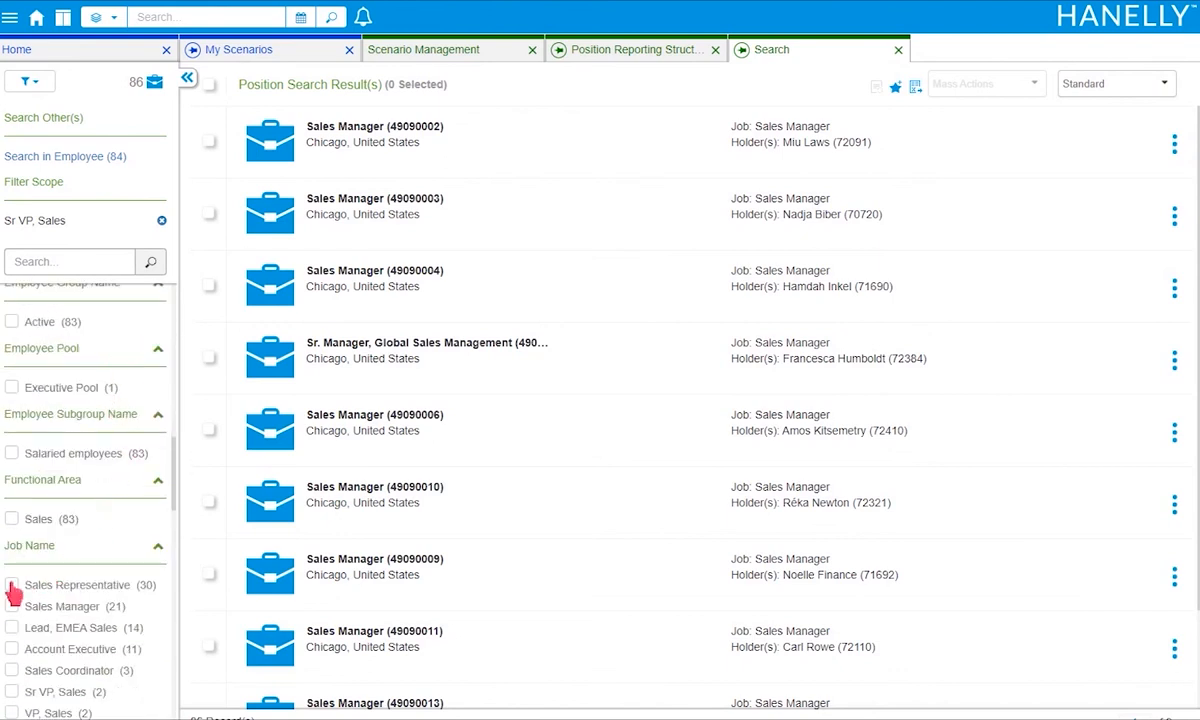
pyautogui.click(12, 586)
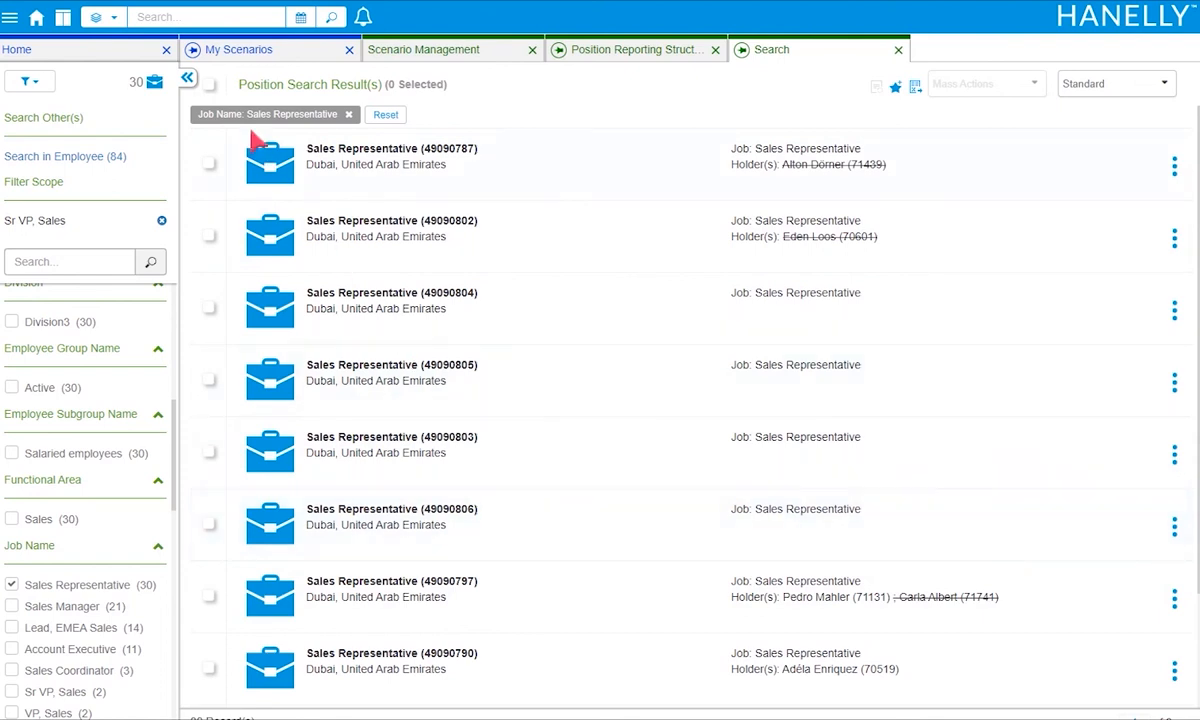
# Select all the filtered Sales Representative positions and mass-move them to the Director of Sales position.
pyautogui.click(210, 85)
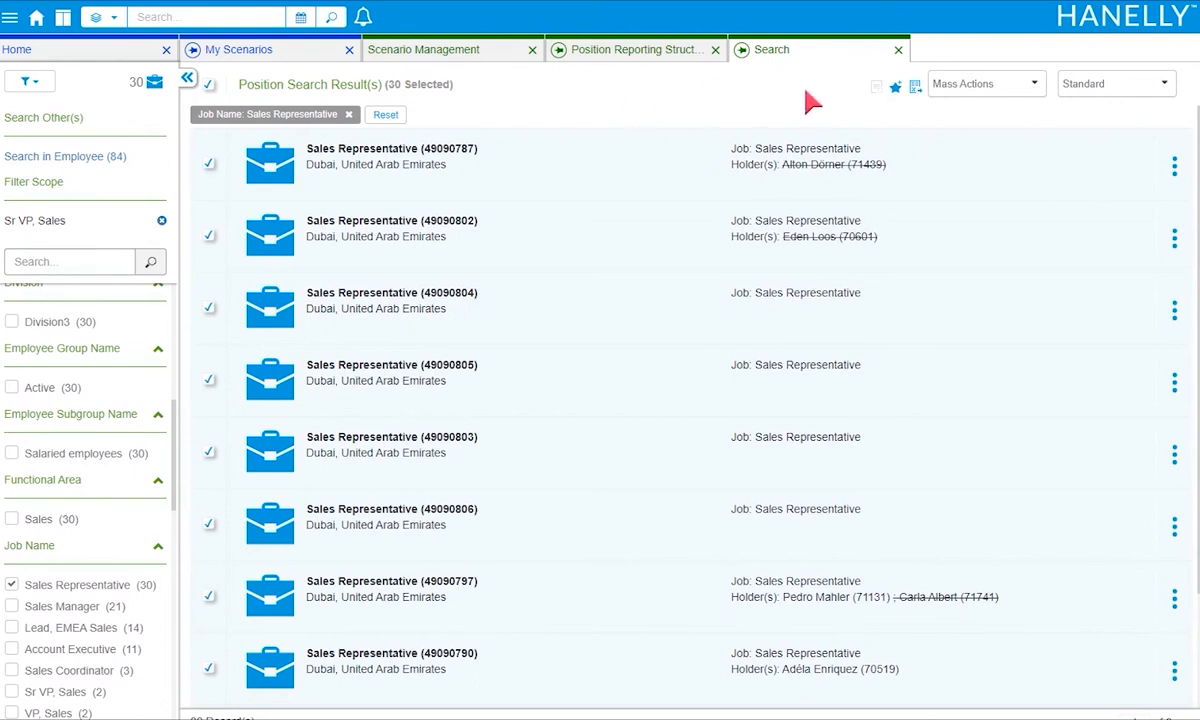
pyautogui.click(1032, 98)
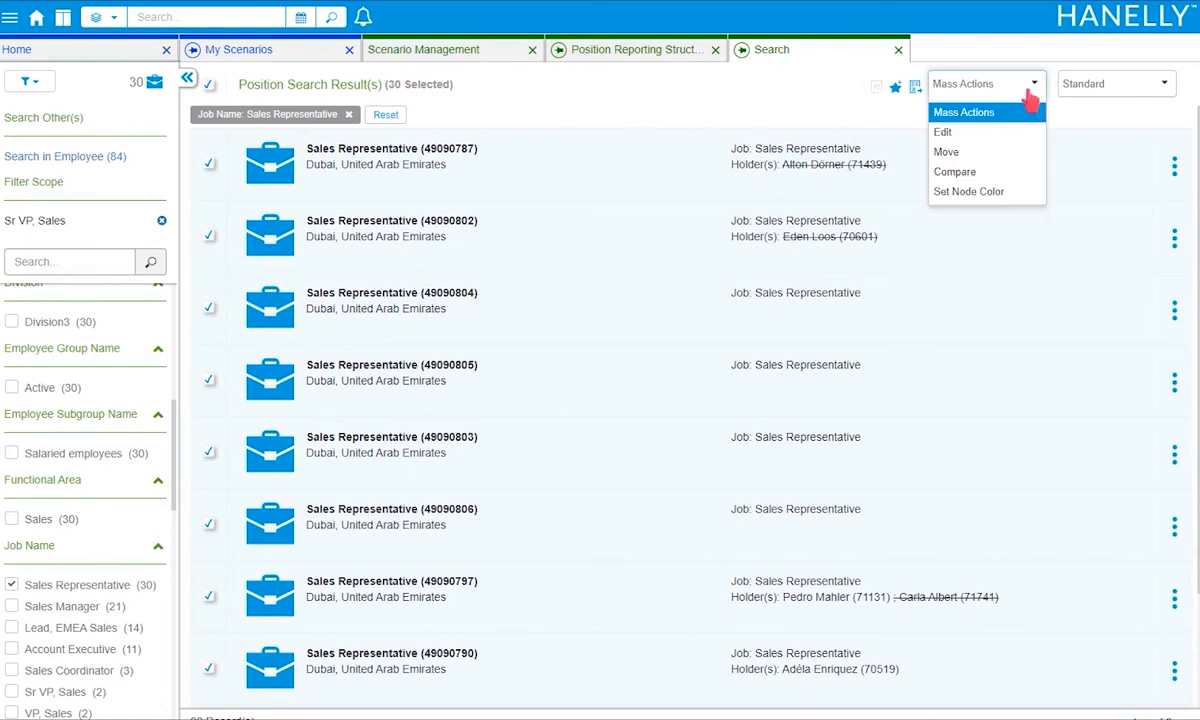
pyautogui.click(950, 152)
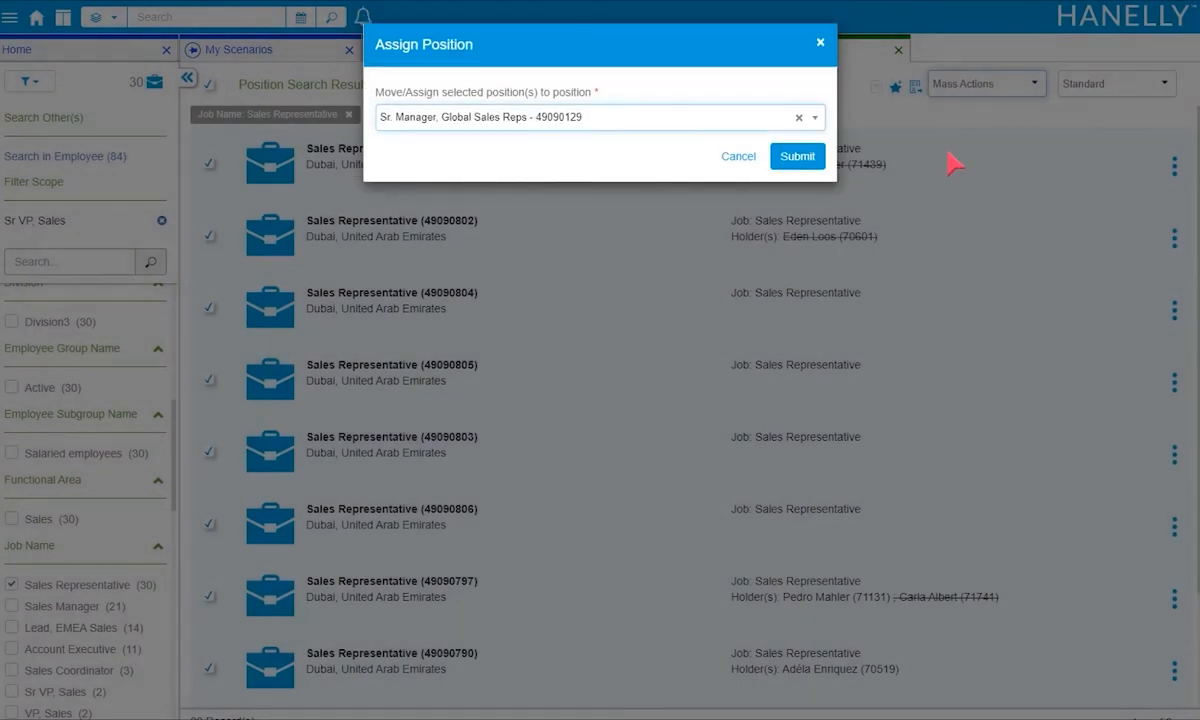
pyautogui.click(815, 121)
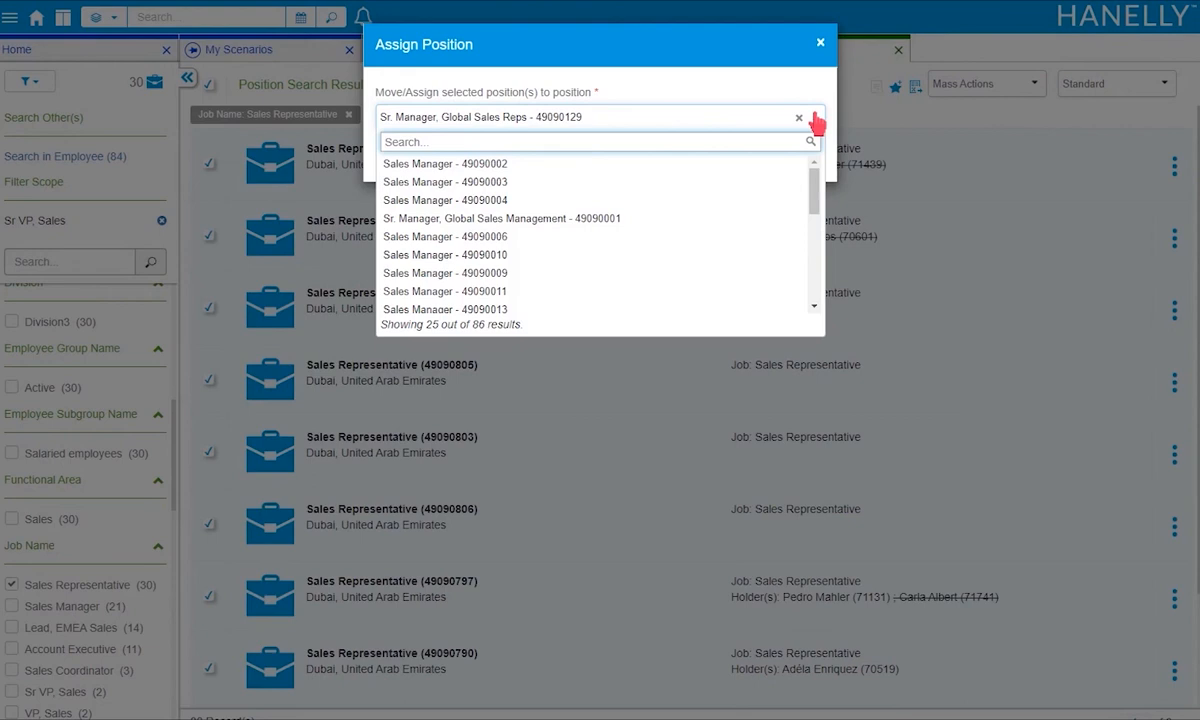
pyautogui.write('director')
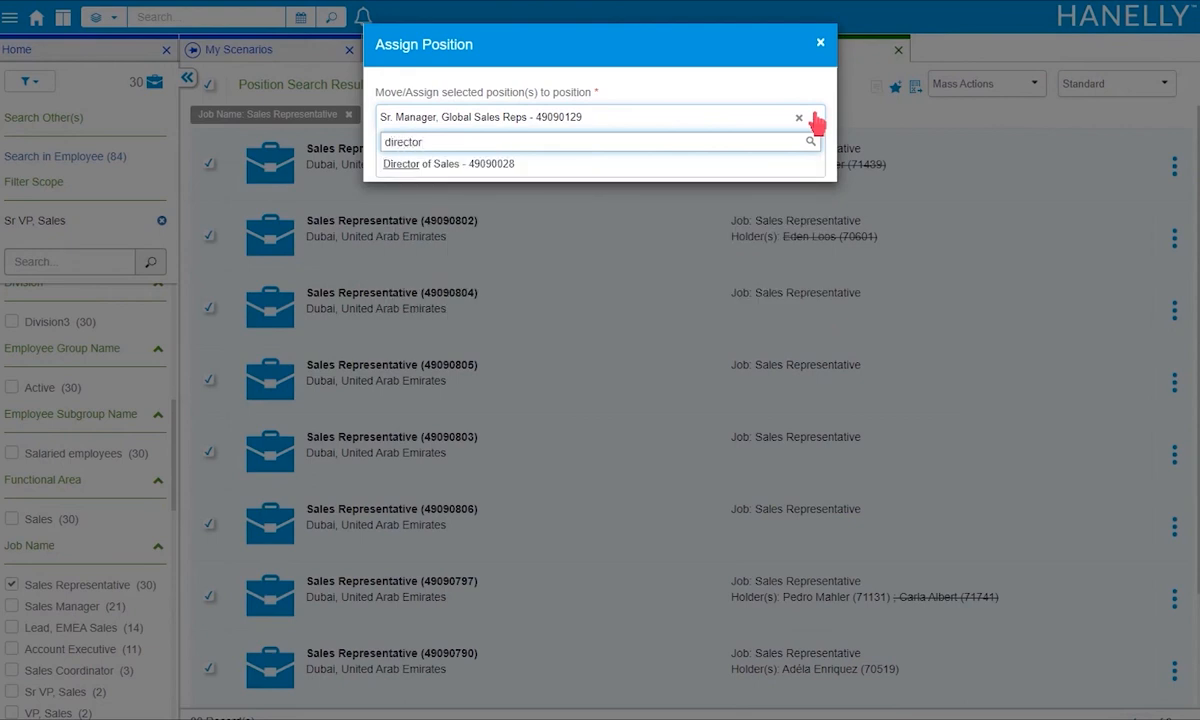
pyautogui.click(518, 165)
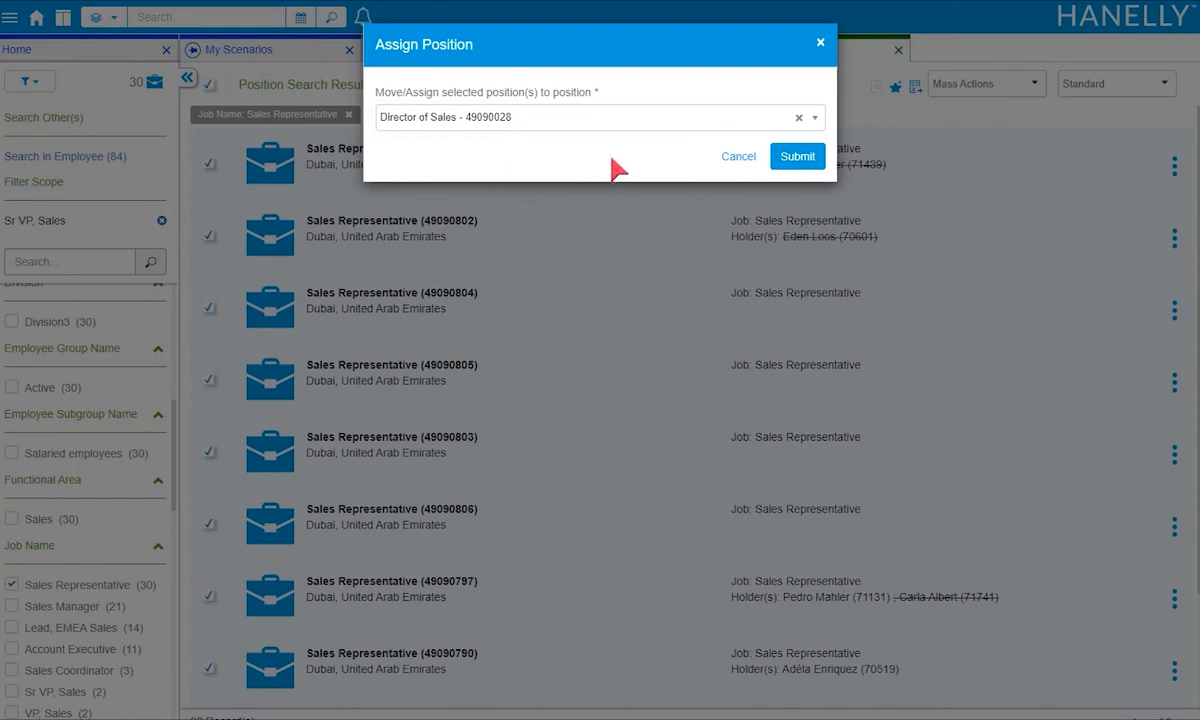
pyautogui.click(789, 167)
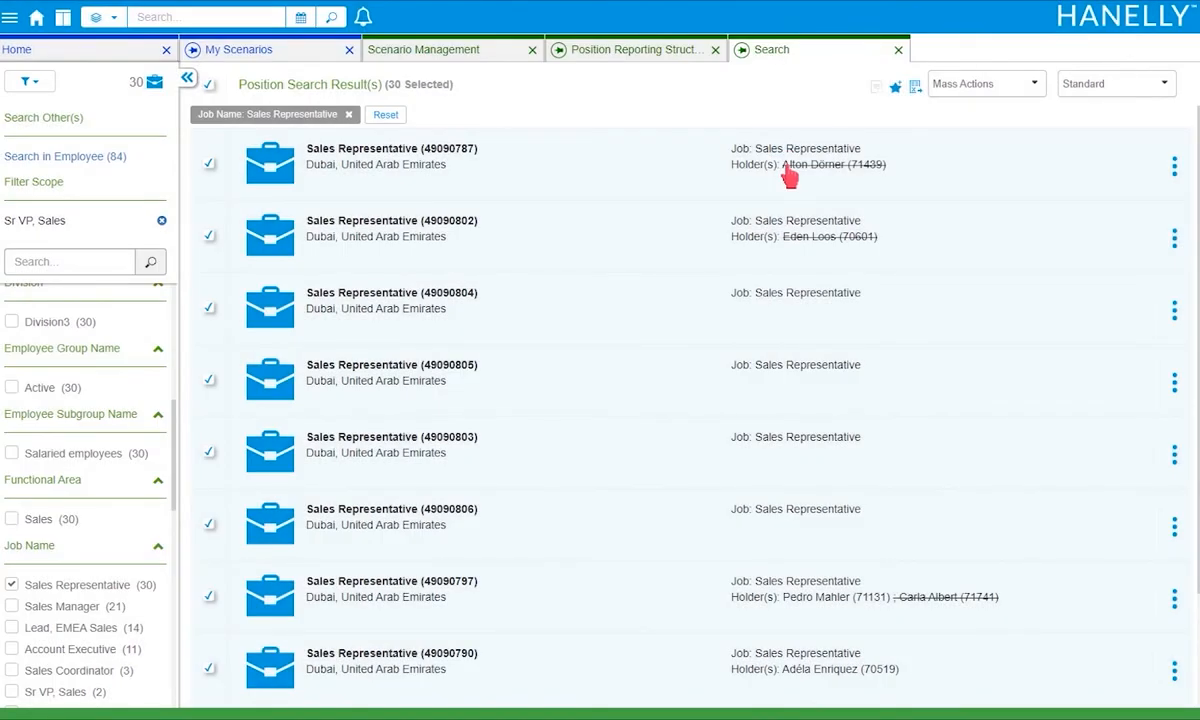
# Return to the position reporting structure chart and examine the Director of Sales' reports at 70% zoom.
pyautogui.click(660, 58)
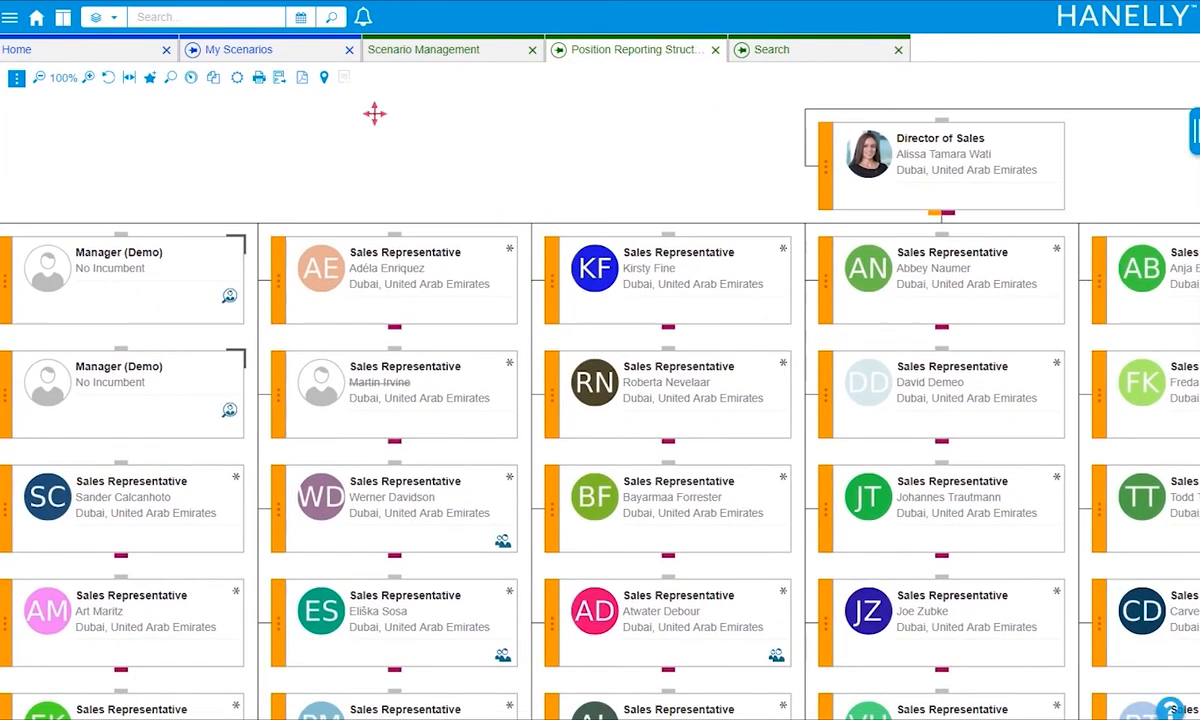
pyautogui.click(38, 80)
pyautogui.click(38, 80)
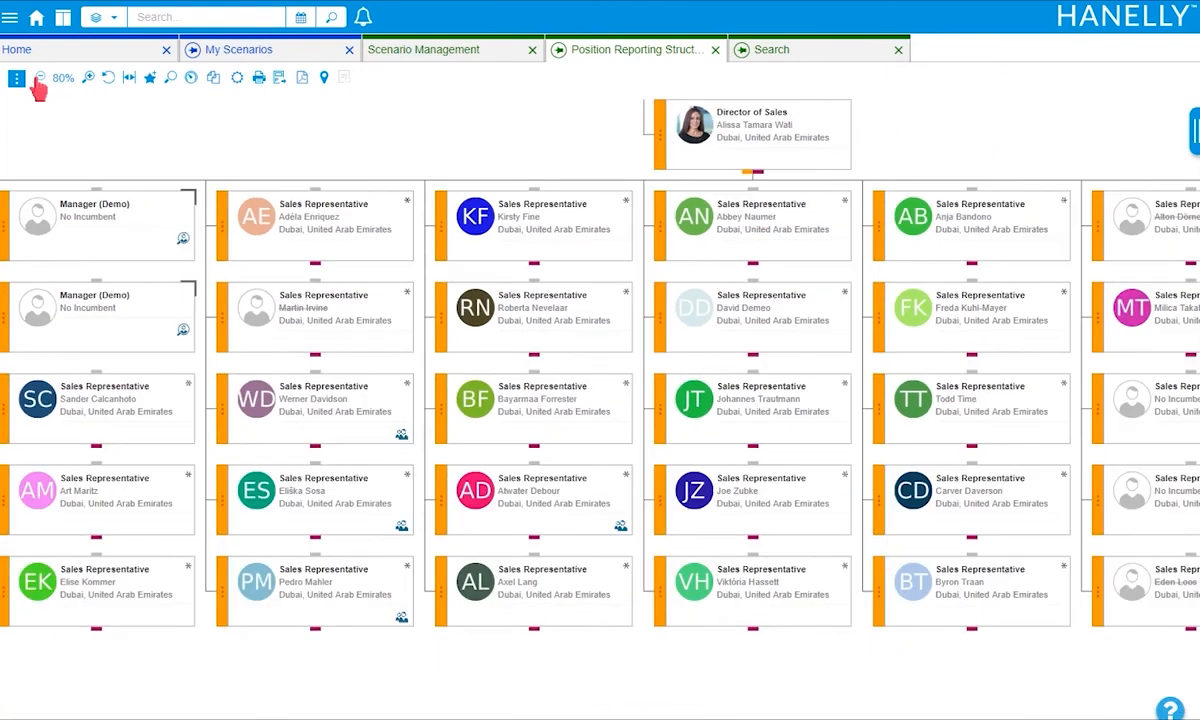
pyautogui.click(38, 80)
pyautogui.moveTo(186, 116); pyautogui.dragTo(225, 162)
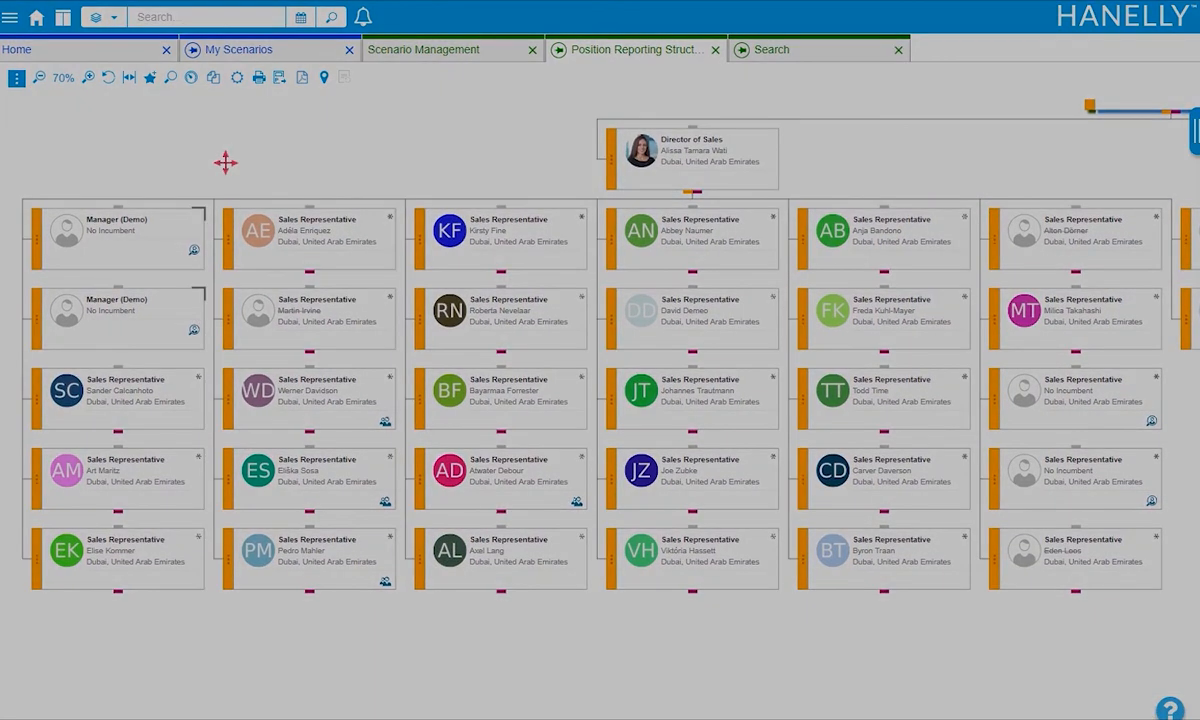